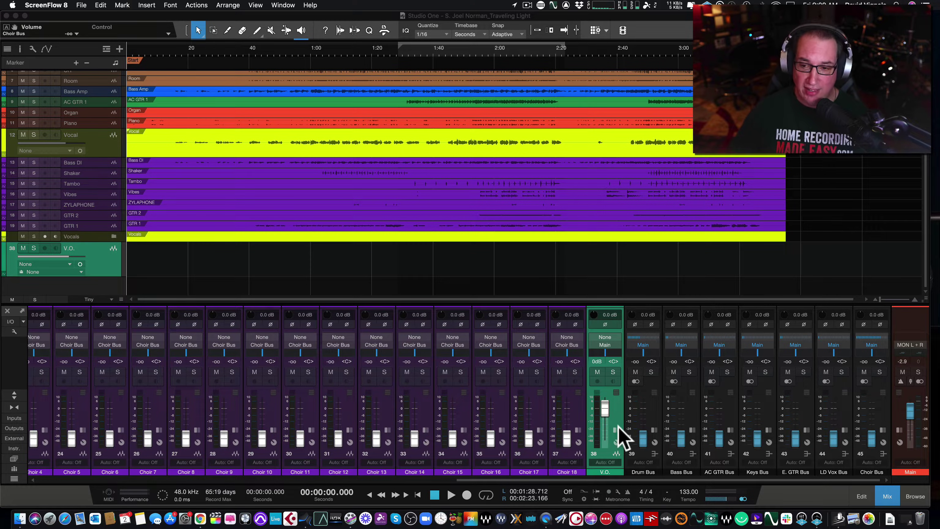
# - Bring Studio One forward and briefly expand, then collapse, the V.O. channel's insert effects
pyautogui.click(613, 415)
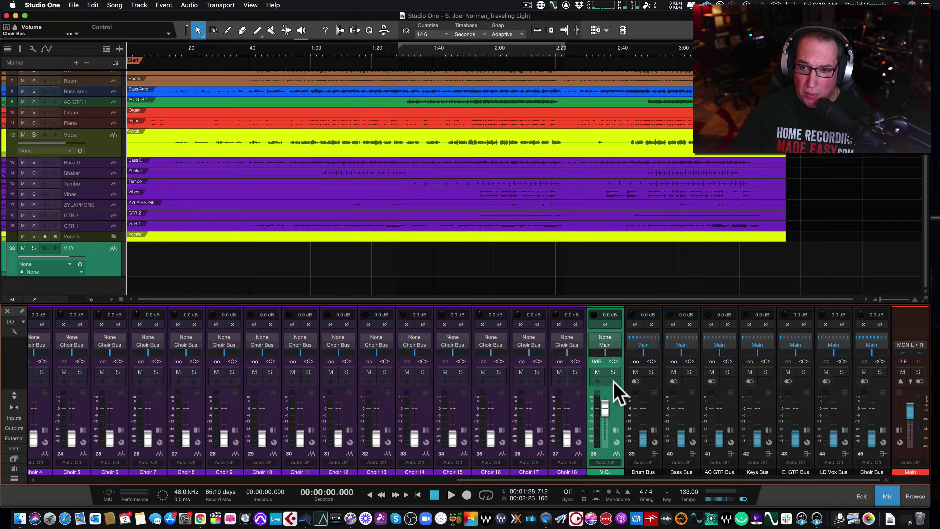
pyautogui.click(600, 381)
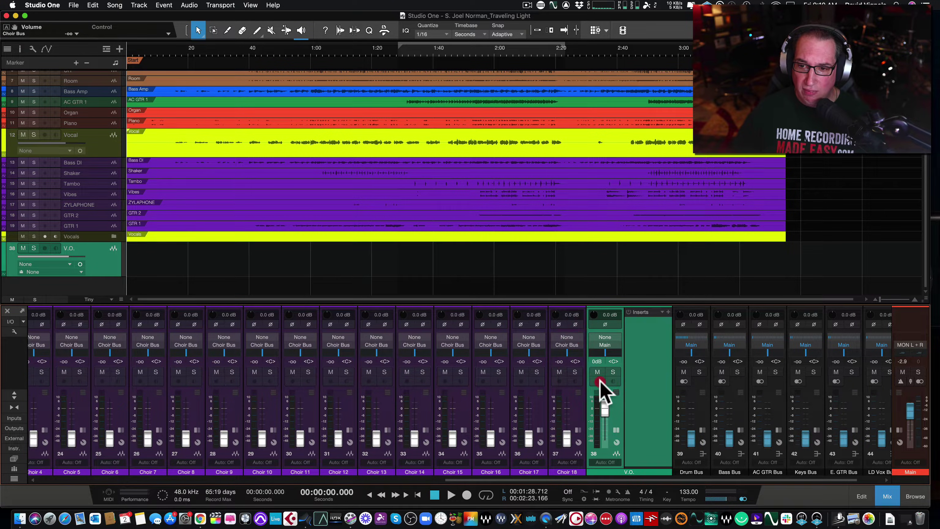
pyautogui.click(601, 383)
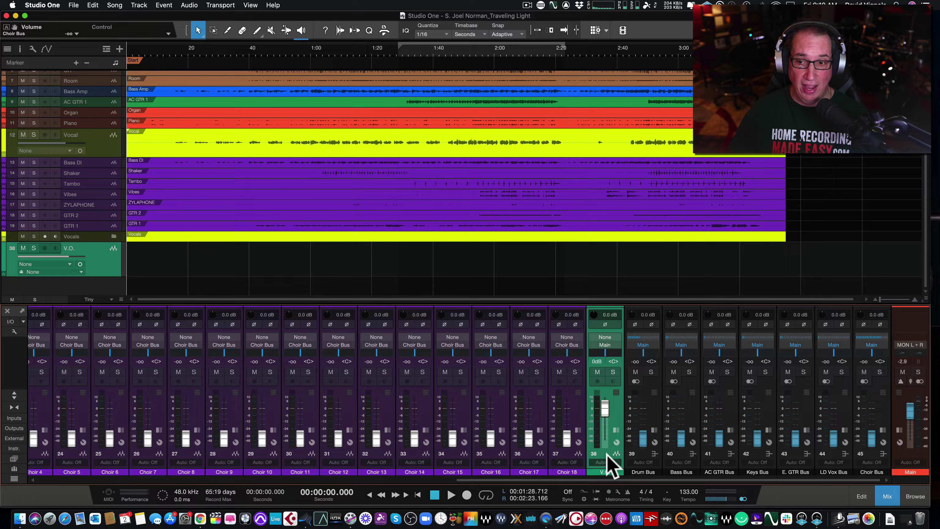
# - Route Input 1 - MIC/LINE/HIZ 1 into the V.O. channel and record-arm it
pyautogui.click(604, 337)
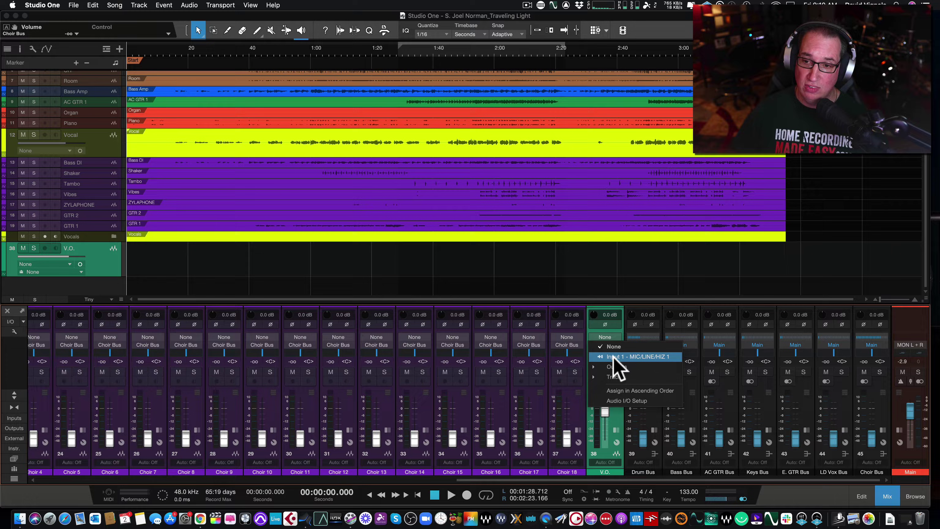
pyautogui.click(614, 357)
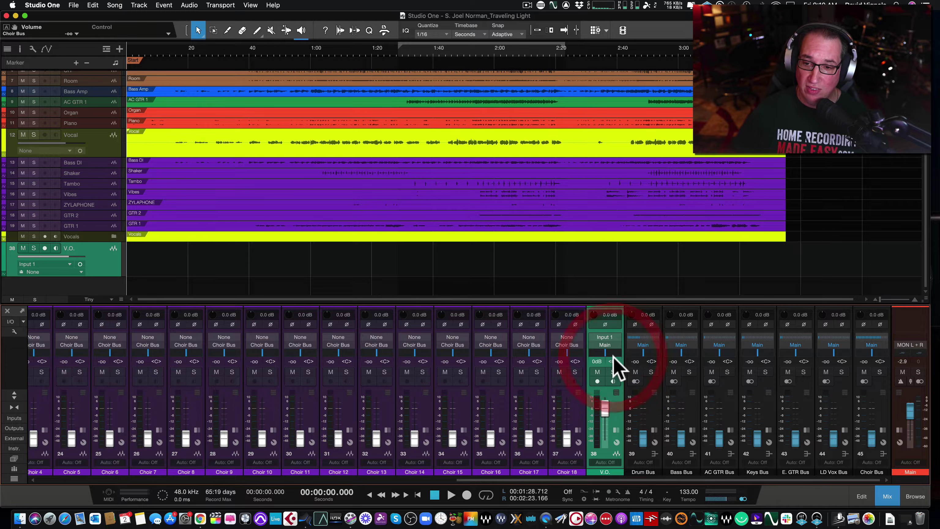
pyautogui.click(597, 381)
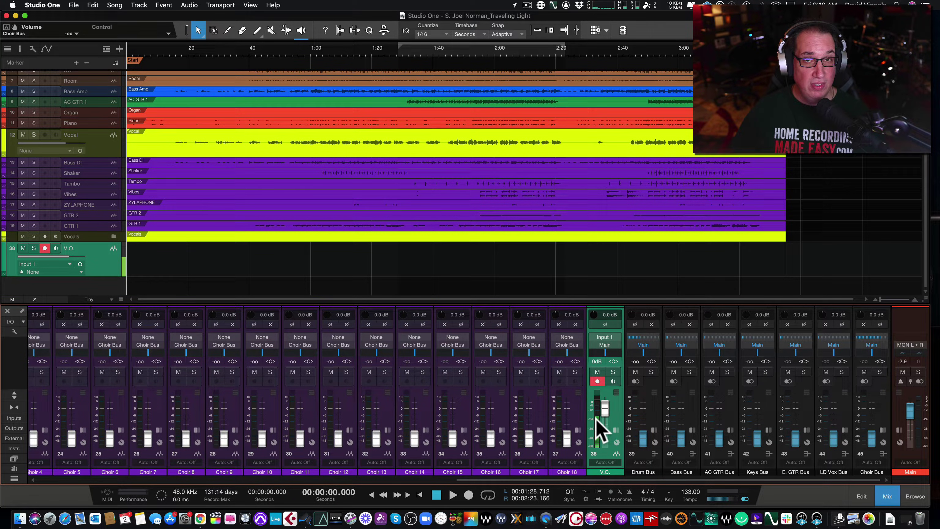
pyautogui.moveTo(596, 419)
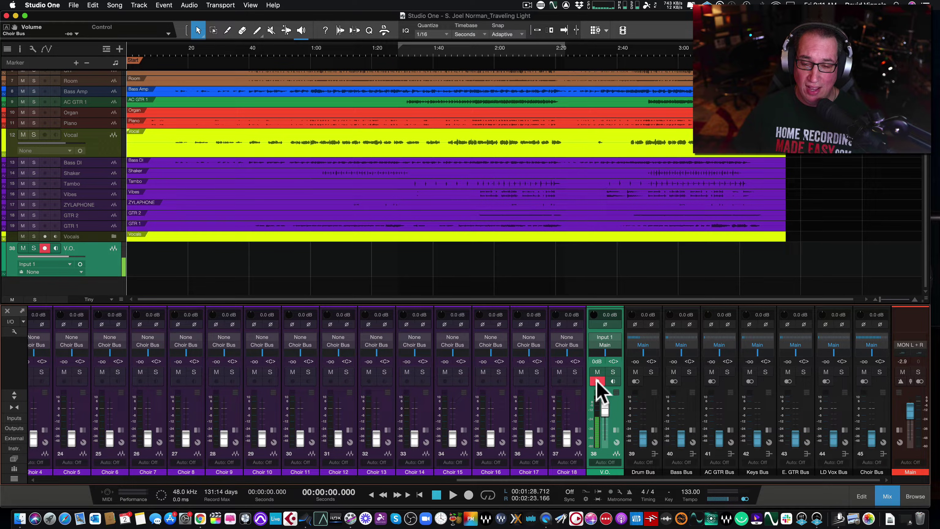
# - Disarm V.O. and show the input channels in the mixer, widening their area slightly
pyautogui.click(597, 381)
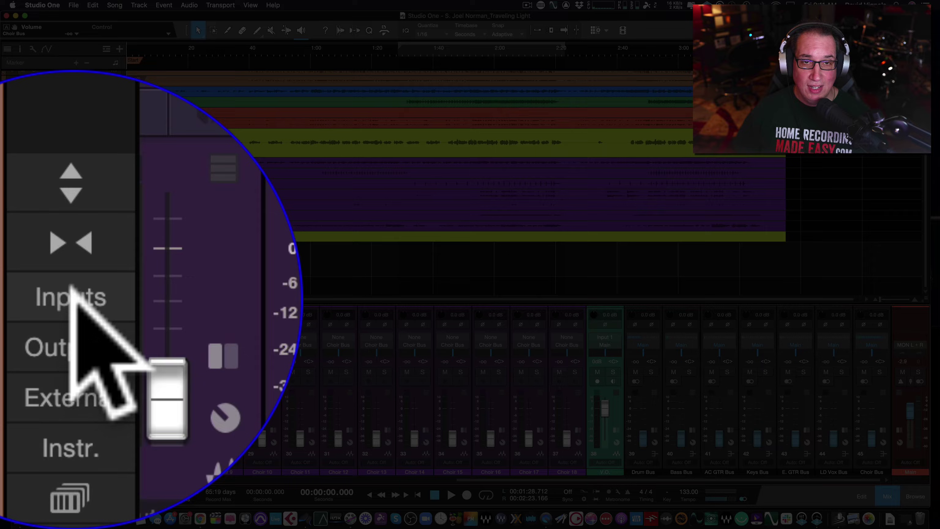
pyautogui.click(14, 417)
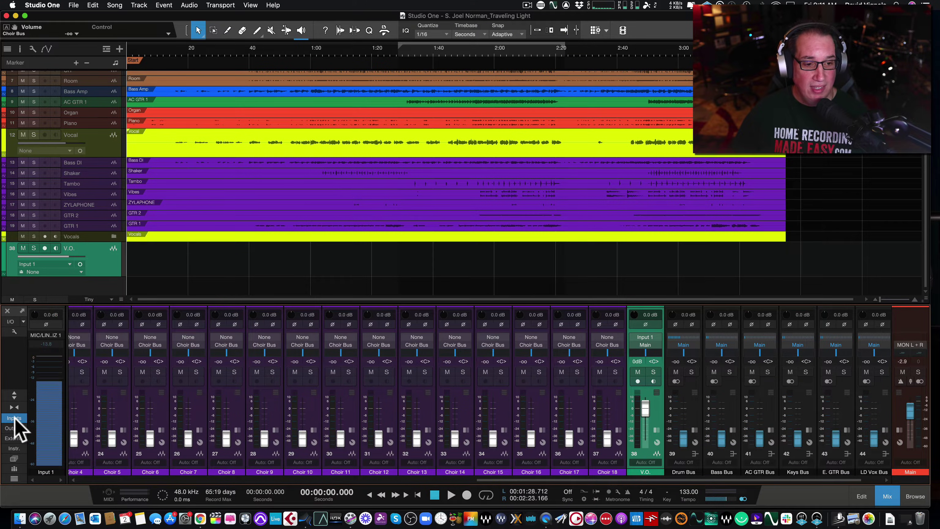
pyautogui.moveTo(67, 399)
pyautogui.mouseDown()
pyautogui.moveTo(130, 396)
pyautogui.moveTo(76, 395)
pyautogui.mouseUp()
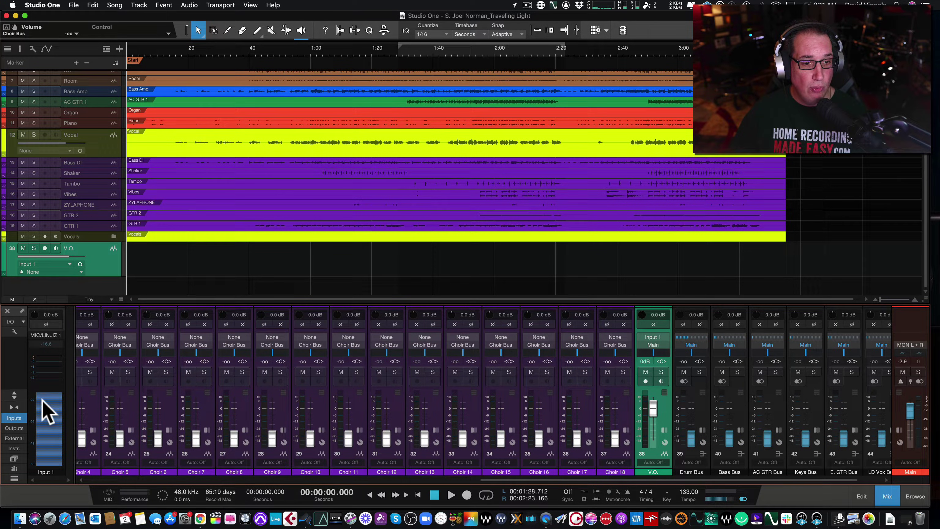
# - Set the Input 1 level near -19.3 dB and lower the V.O. fader to -3.4 dB
pyautogui.moveTo(42, 410)
pyautogui.mouseDown()
pyautogui.moveTo(47, 441)
pyautogui.moveTo(46, 409)
pyautogui.moveTo(51, 420)
pyautogui.mouseUp()
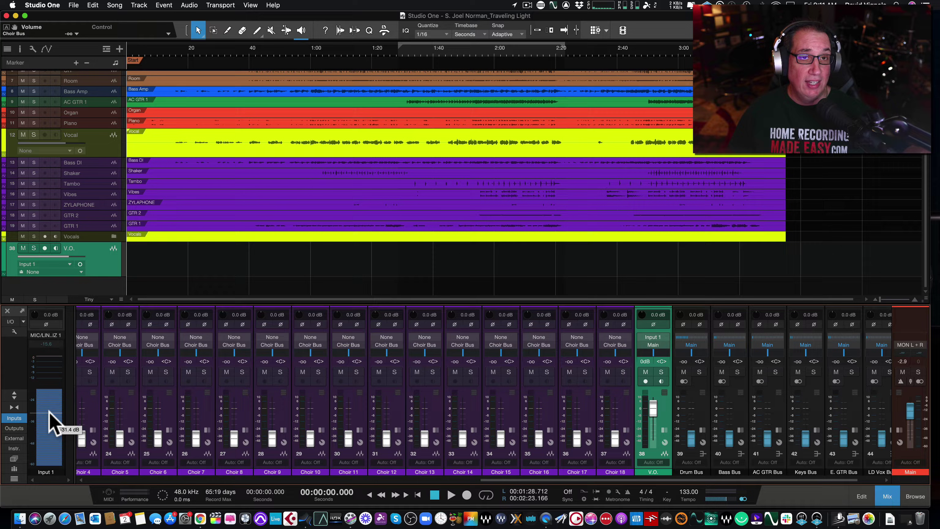
pyautogui.moveTo(51, 422)
pyautogui.mouseDown()
pyautogui.moveTo(57, 394)
pyautogui.moveTo(59, 409)
pyautogui.mouseUp()
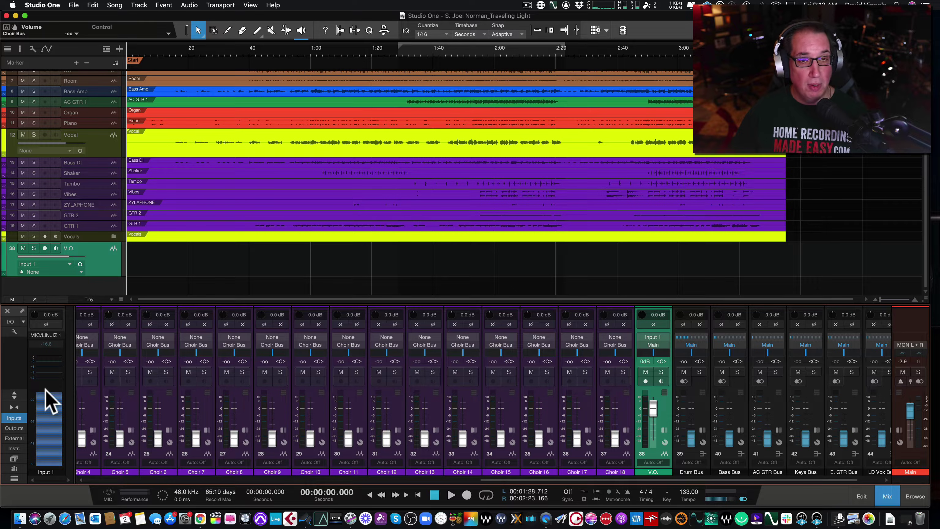
pyautogui.moveTo(49, 402); pyautogui.dragTo(51, 403)
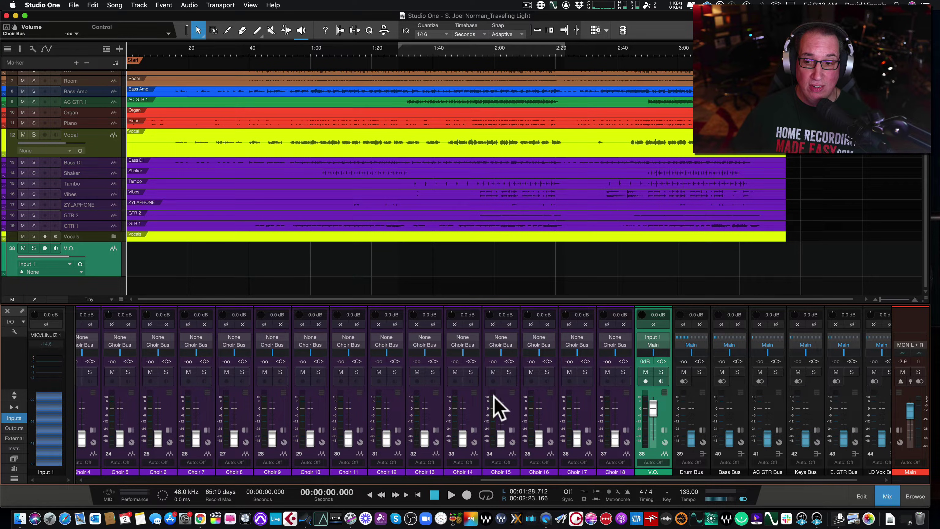
pyautogui.click(662, 414)
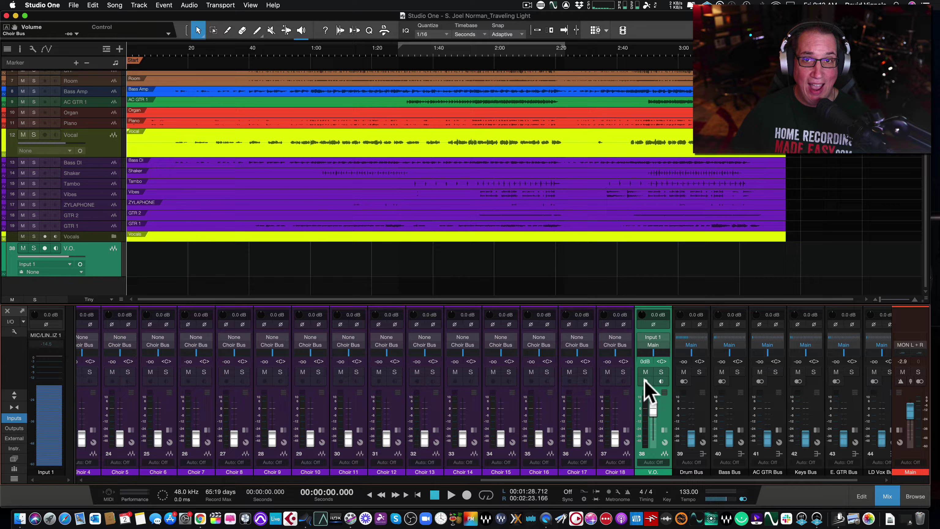
pyautogui.moveTo(653, 409); pyautogui.dragTo(652, 412)
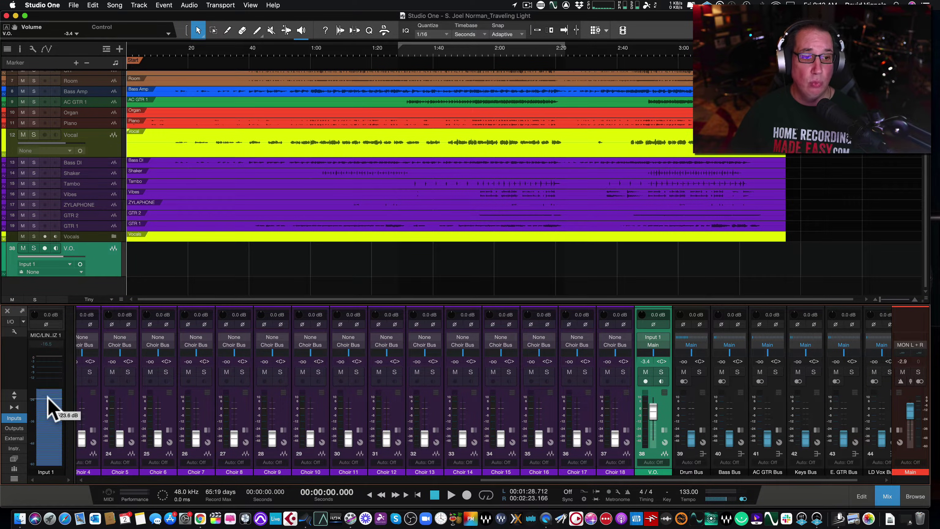
# - Open Preferences at Audio Setup, showing the Thunderbolt device at 1024 samples and 48 kHz
pyautogui.click(39, 5)
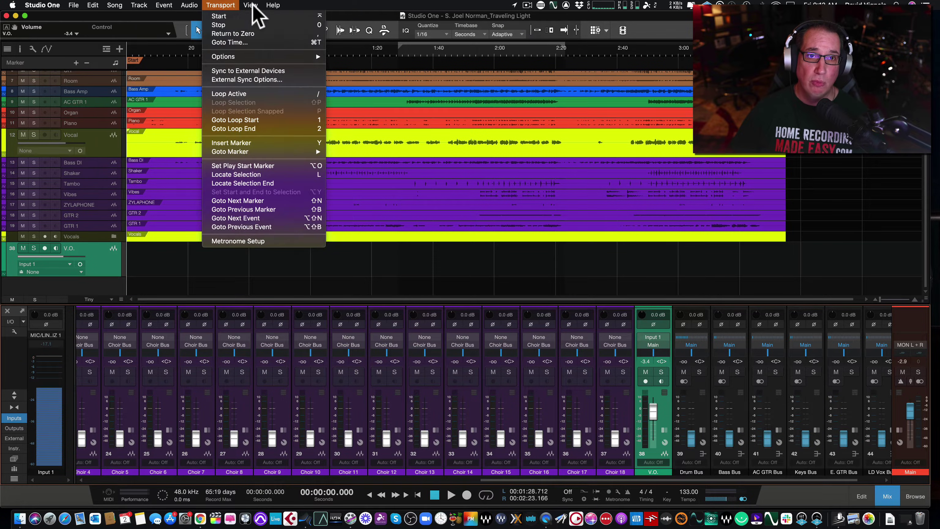
pyautogui.moveTo(242, 4)
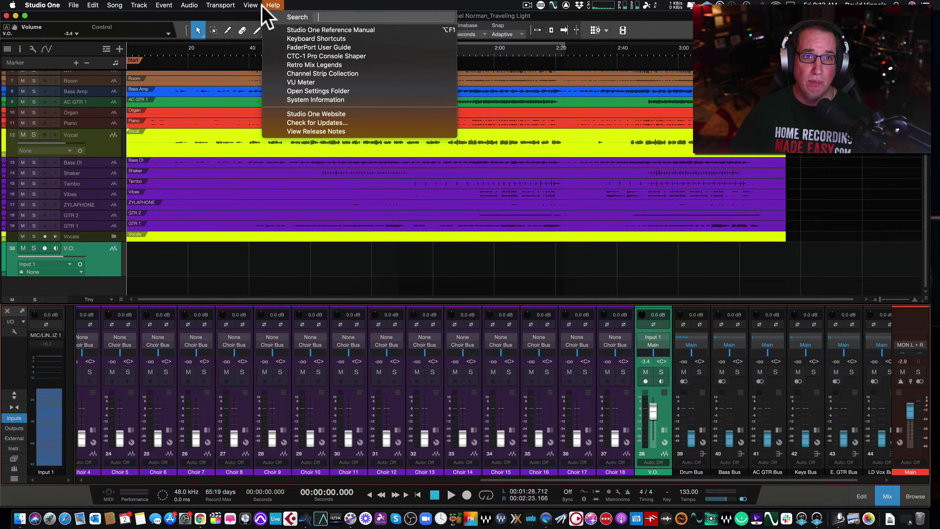
pyautogui.moveTo(42, 8)
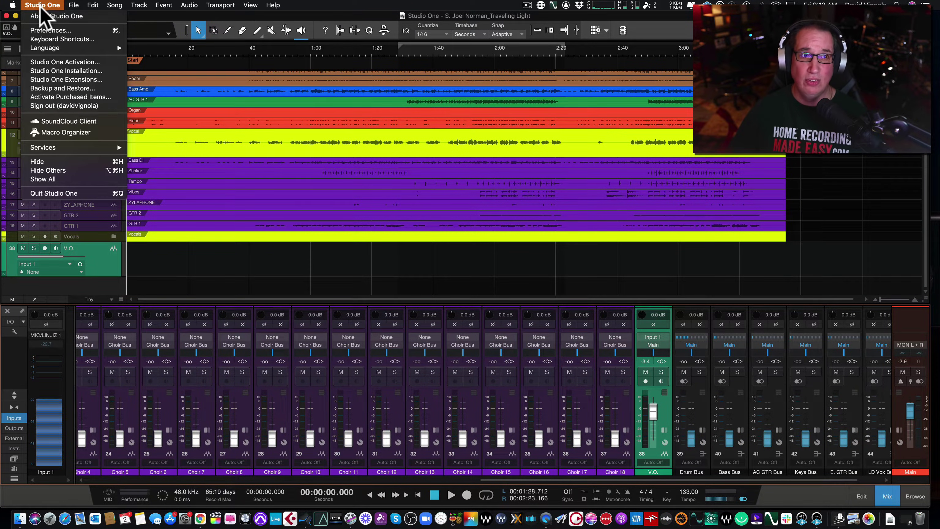
pyautogui.click(44, 30)
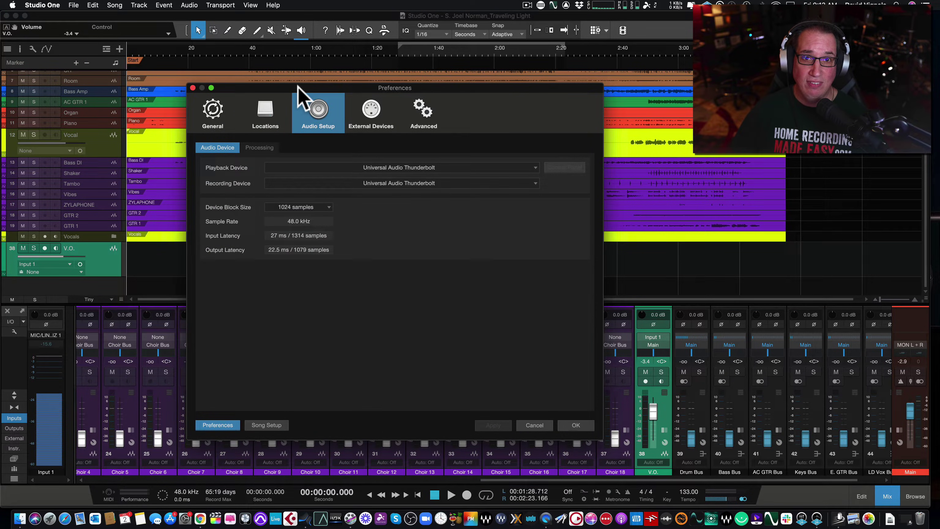
pyautogui.moveTo(298, 85); pyautogui.dragTo(283, 87)
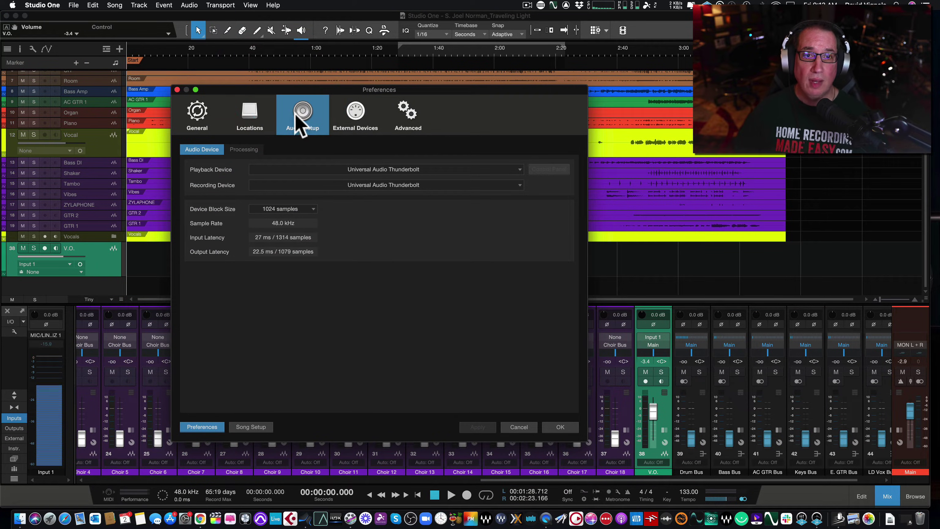
pyautogui.click(248, 111)
pyautogui.click(306, 102)
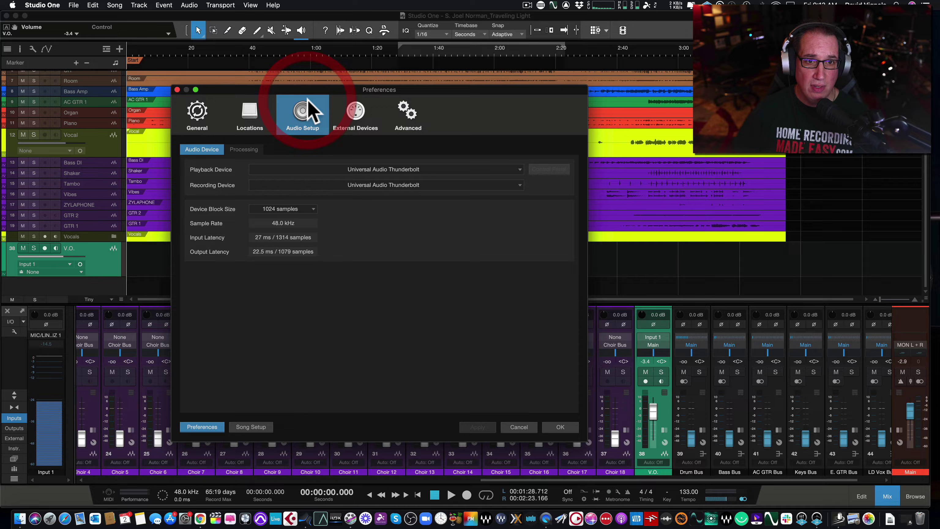
# - On Song Setup's Audio I/O Inputs page, add three mono inputs to get Input 1–4, and apply
pyautogui.click(248, 429)
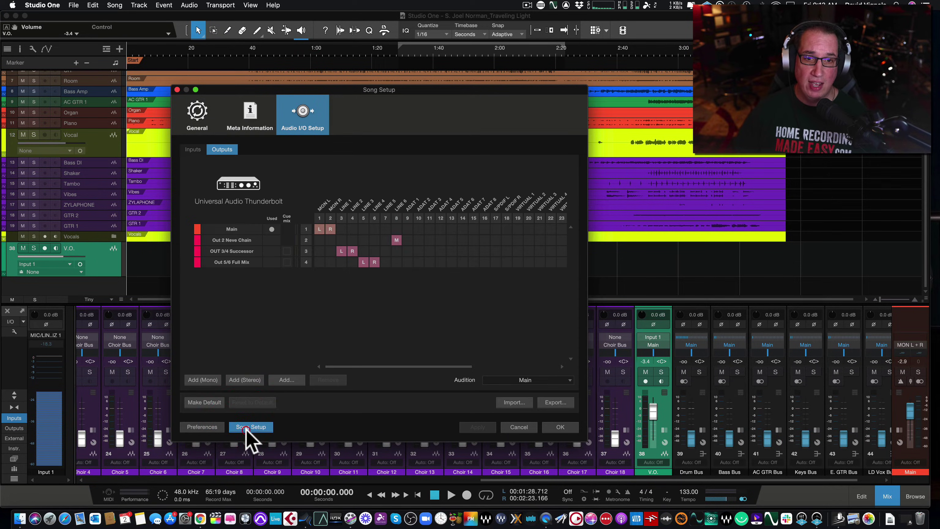
pyautogui.click(193, 149)
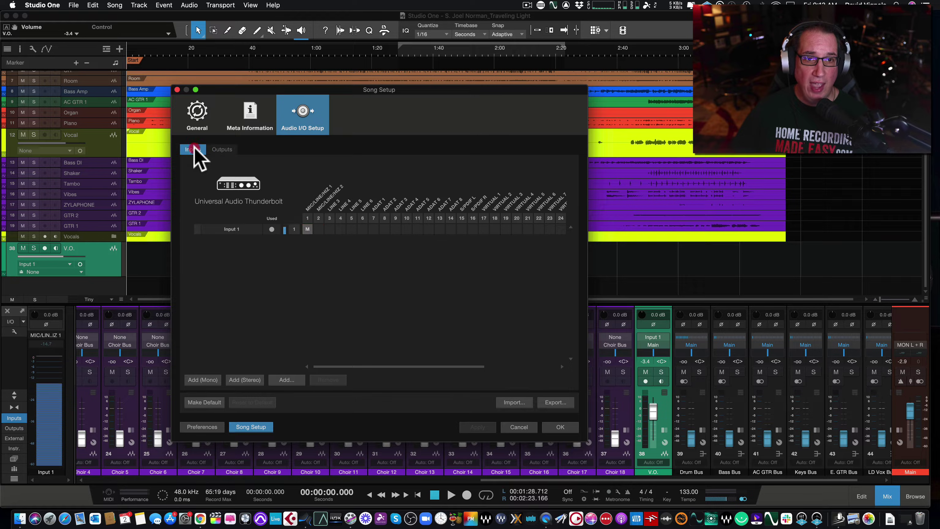
pyautogui.click(223, 150)
pyautogui.click(193, 151)
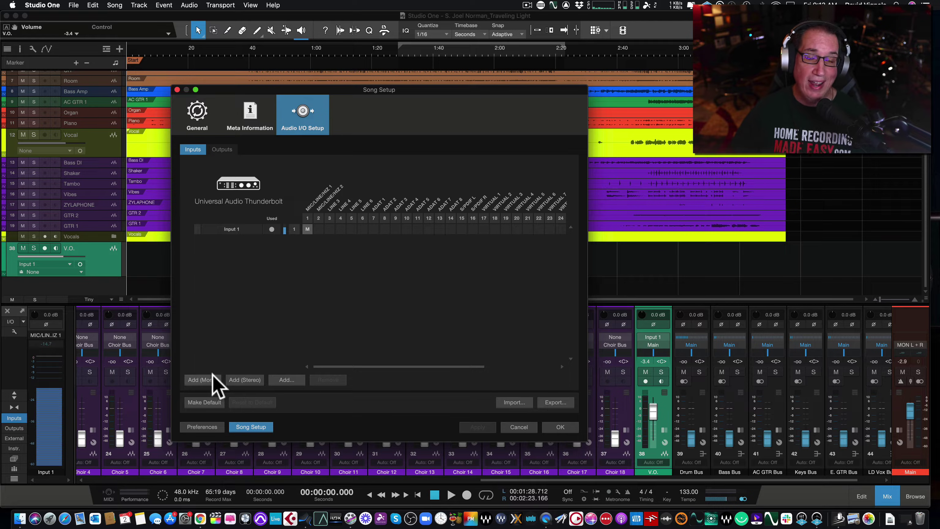
pyautogui.click(198, 380)
pyautogui.click(197, 380)
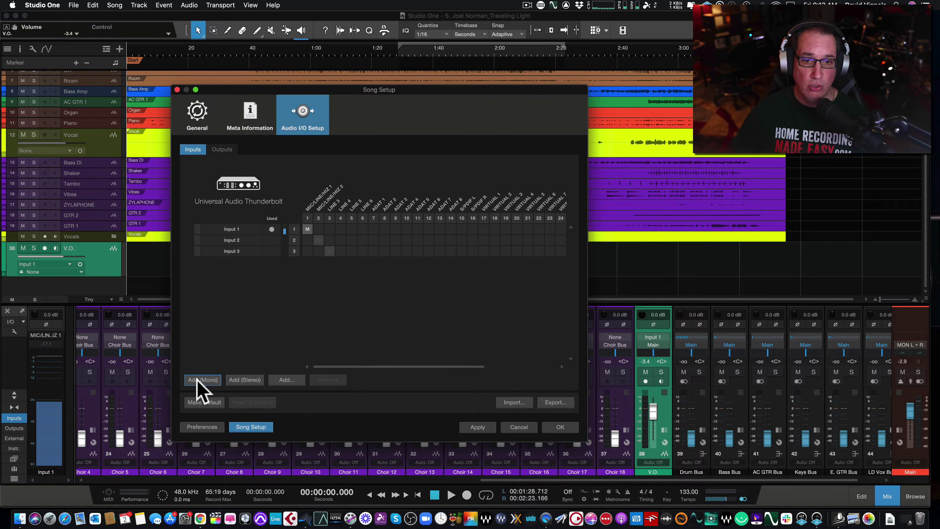
pyautogui.click(198, 381)
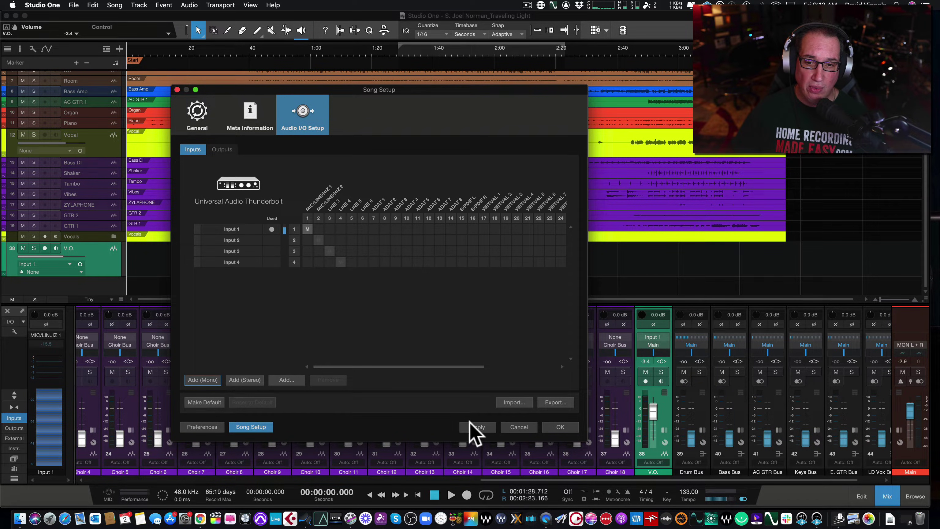
pyautogui.click(476, 427)
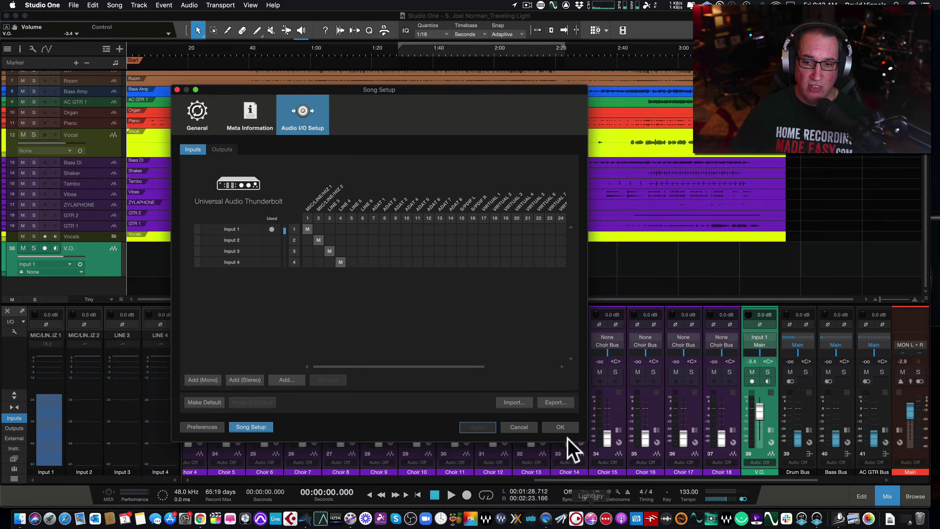
# - Close Song Setup and rename the mixer's first input channel to 'Vocal'
pyautogui.click(553, 427)
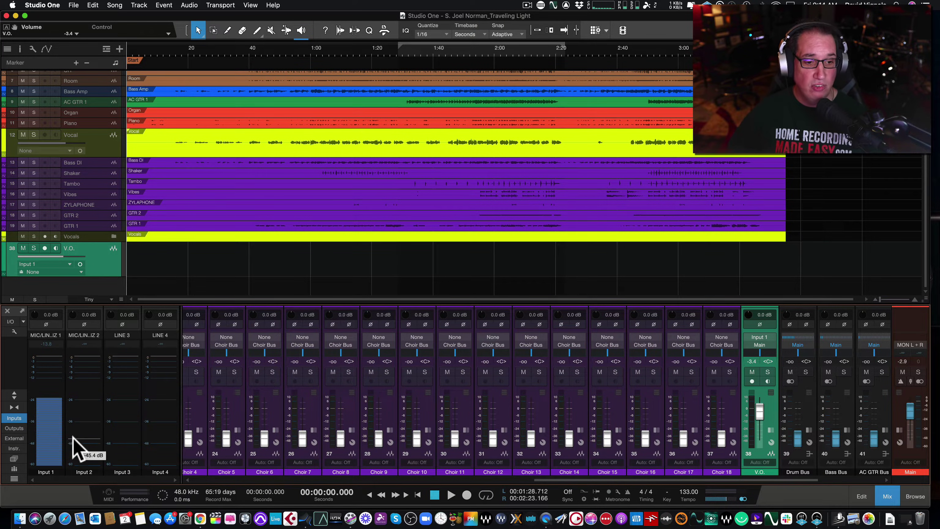
pyautogui.doubleClick(46, 471)
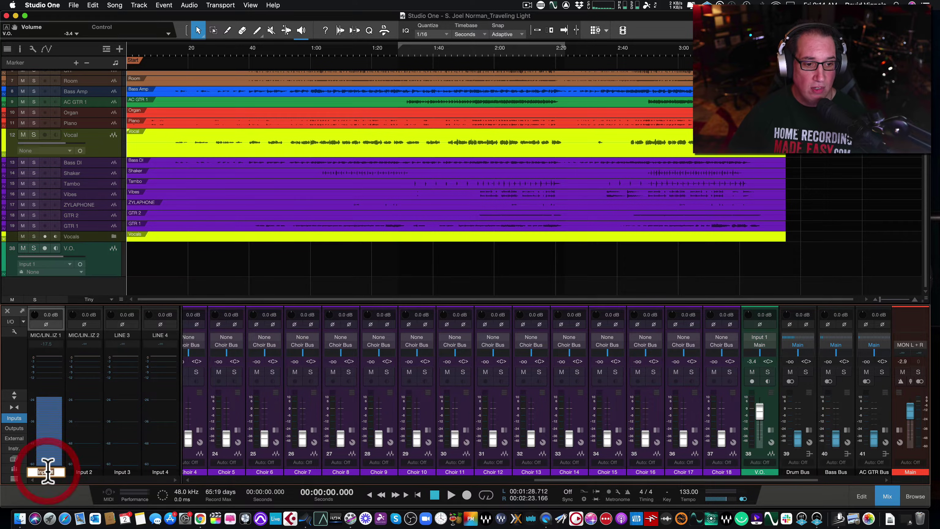
pyautogui.write('Vocal')
pyautogui.press('Return')
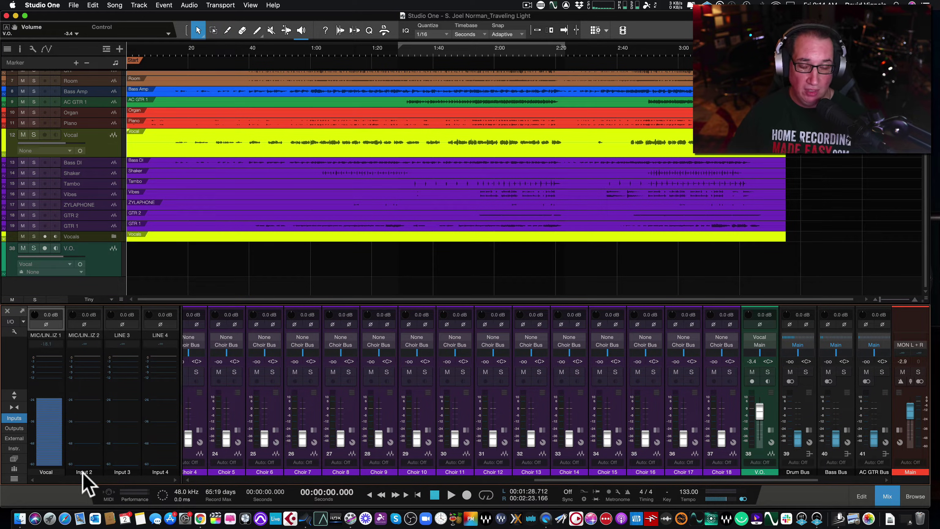
# - In Song Setup, rename Input 2 to 'Guitar' and apply
pyautogui.click(41, 6)
pyautogui.click(50, 30)
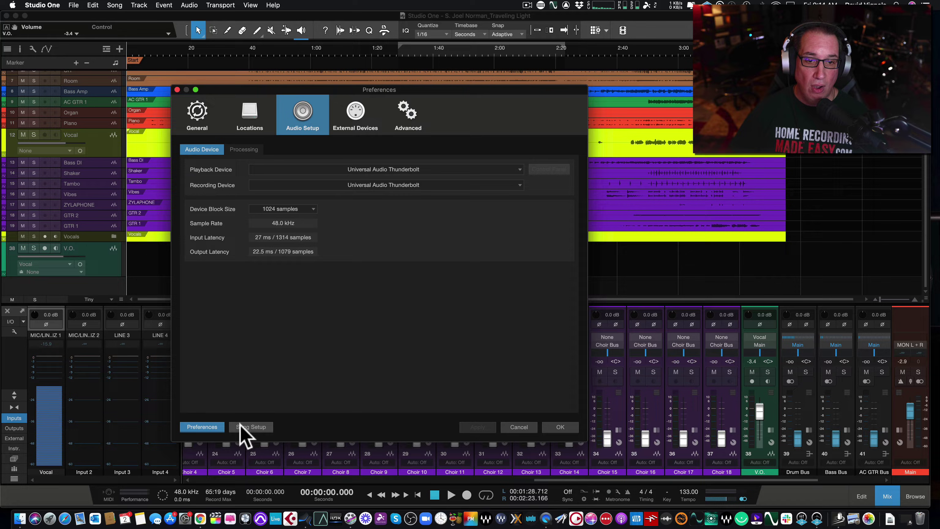
pyautogui.click(245, 426)
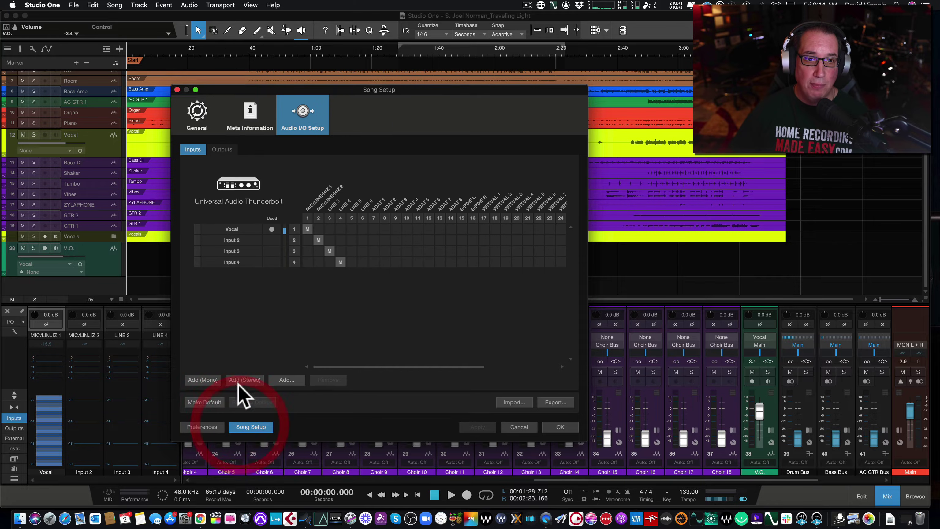
pyautogui.doubleClick(230, 239)
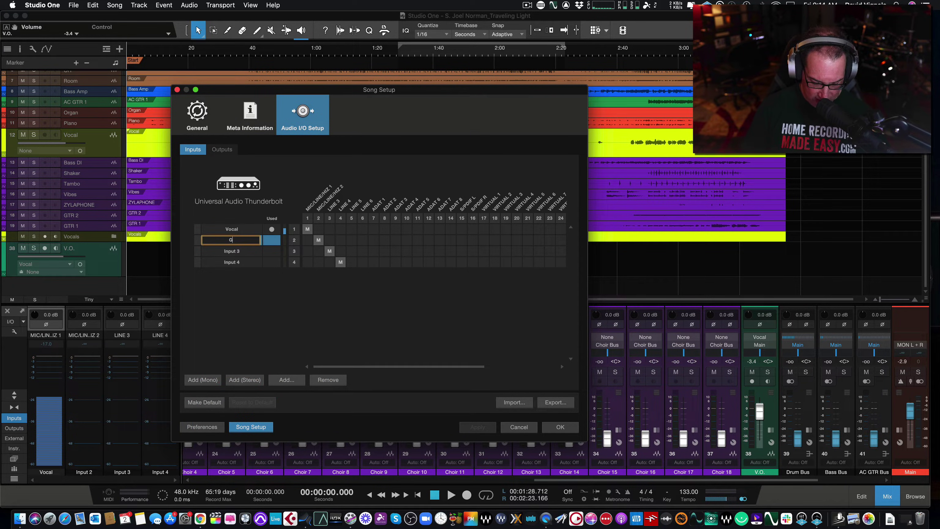
pyautogui.press('Return')
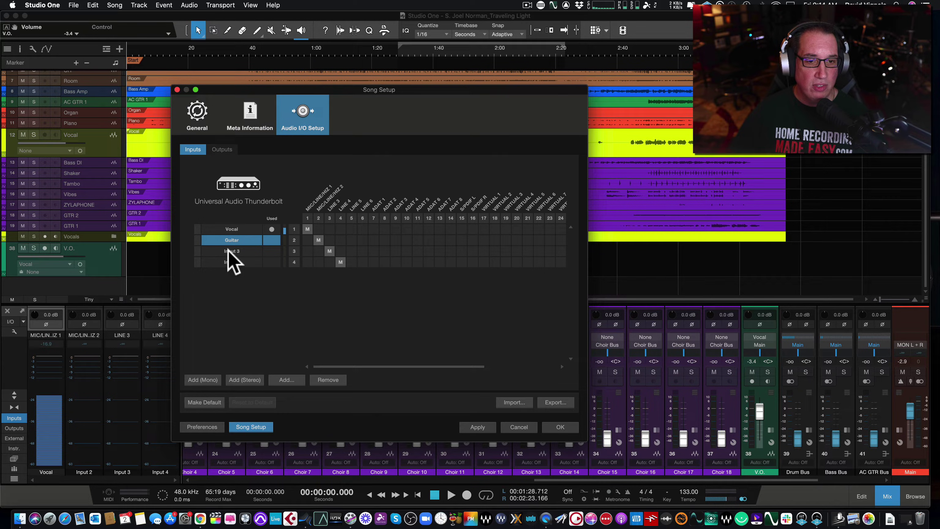
pyautogui.click(474, 426)
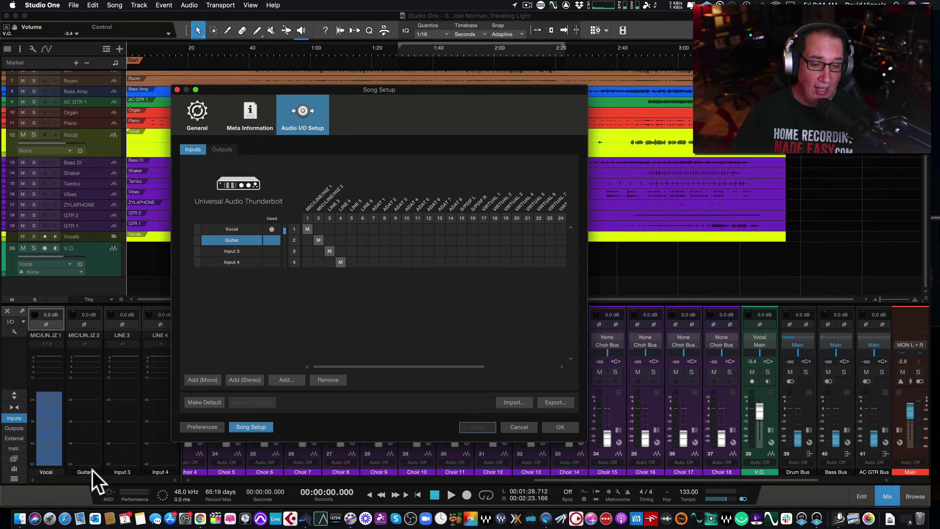
# - Colour the Vocal input magenta and the Guitar input yellow, apply, and close Song Setup
pyautogui.click(197, 229)
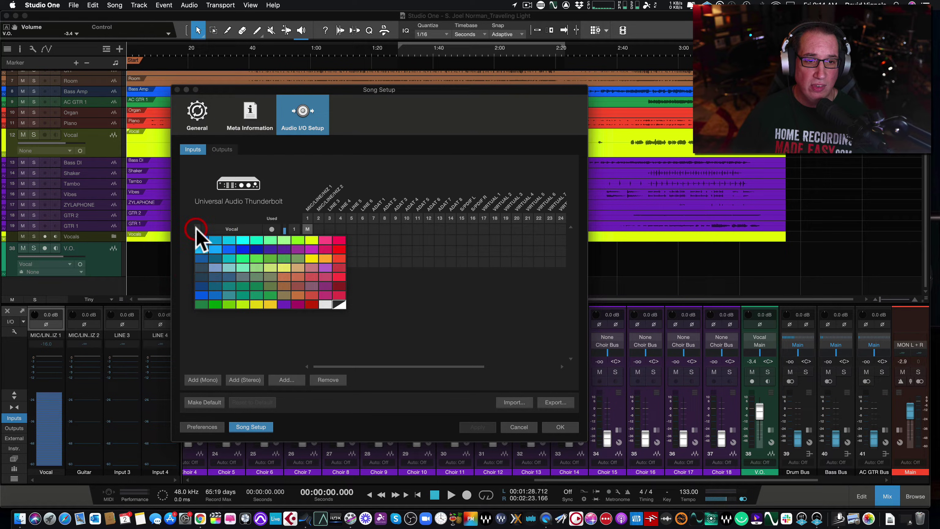
pyautogui.click(304, 247)
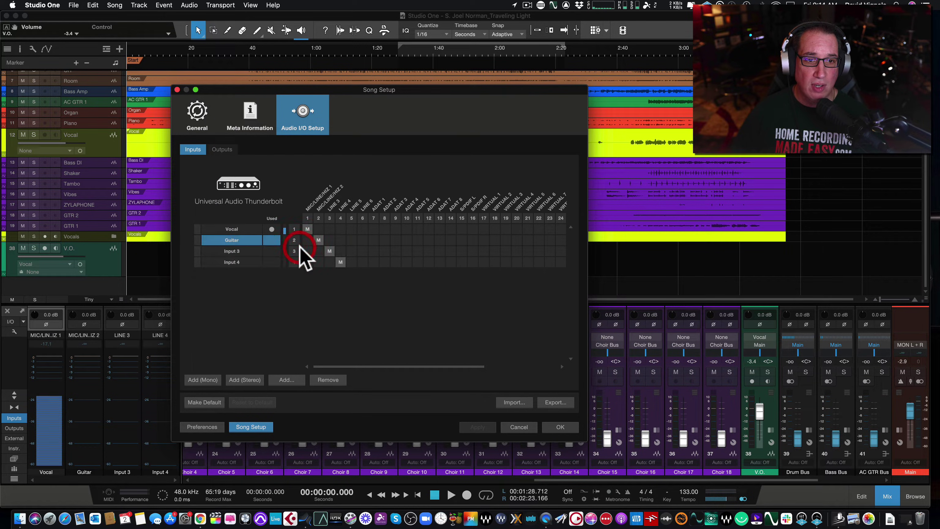
pyautogui.click(198, 240)
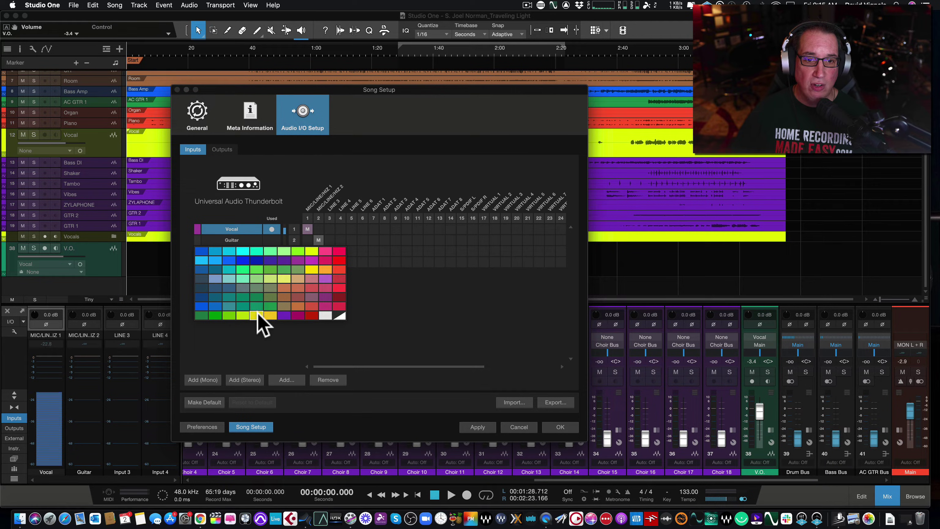
pyautogui.click(256, 314)
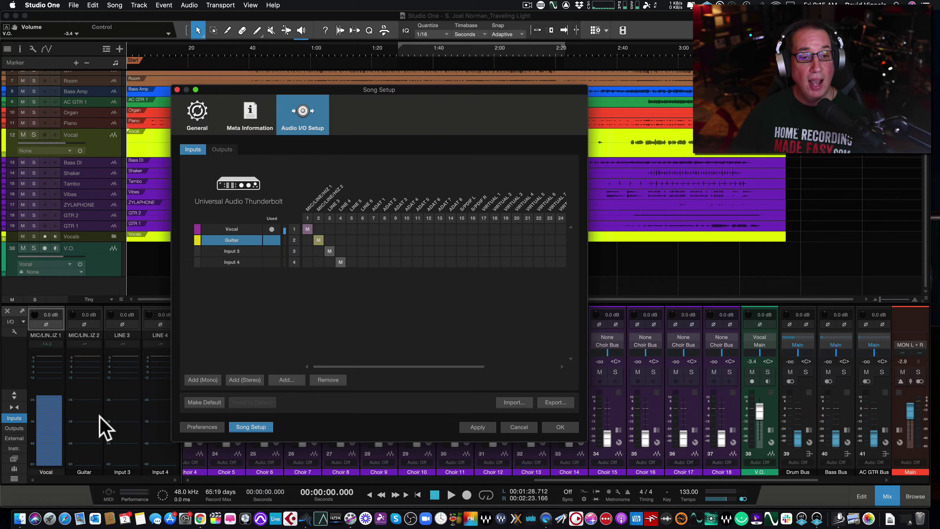
pyautogui.click(478, 427)
pyautogui.click(560, 426)
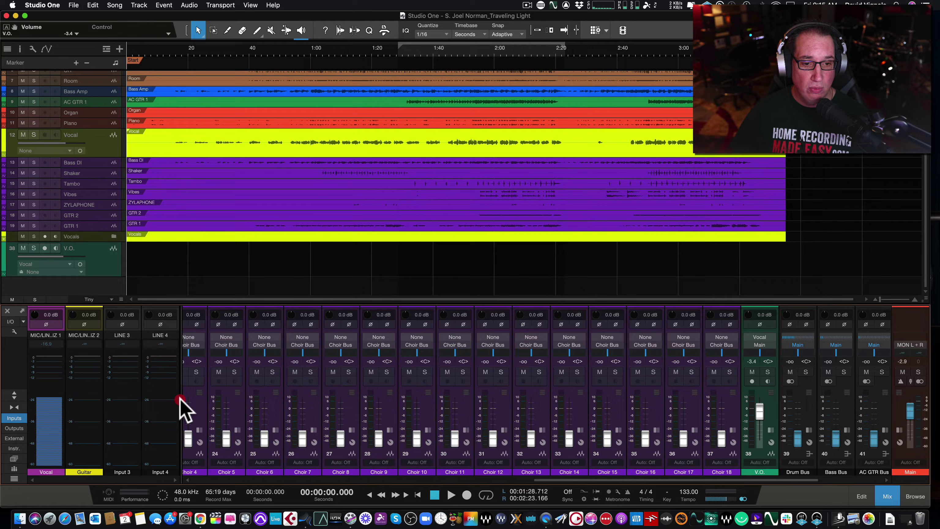
# - Widen the mixer's input section to show Input 3 and 4, then narrow it to hide Input 4
pyautogui.hscroll(2, 179, 399)
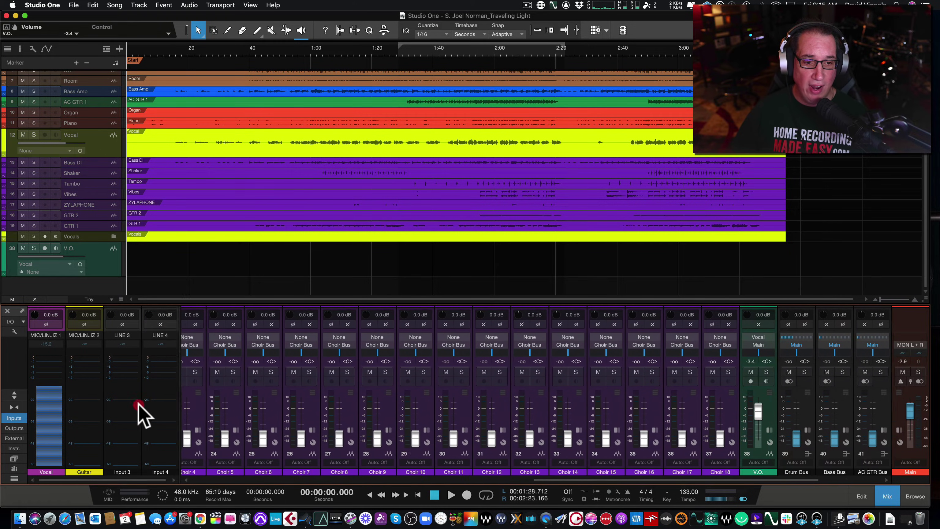
pyautogui.hscroll(2, 139, 408)
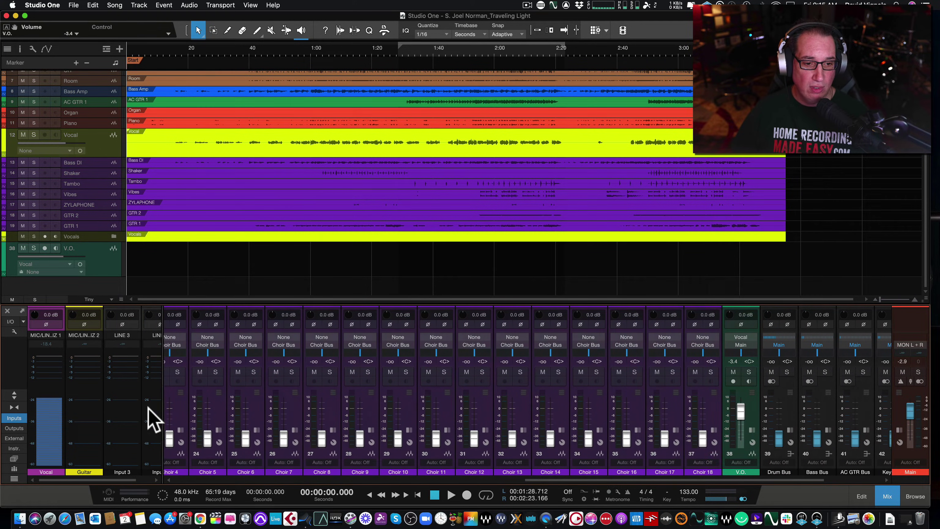
pyautogui.hscroll(4, 137, 419)
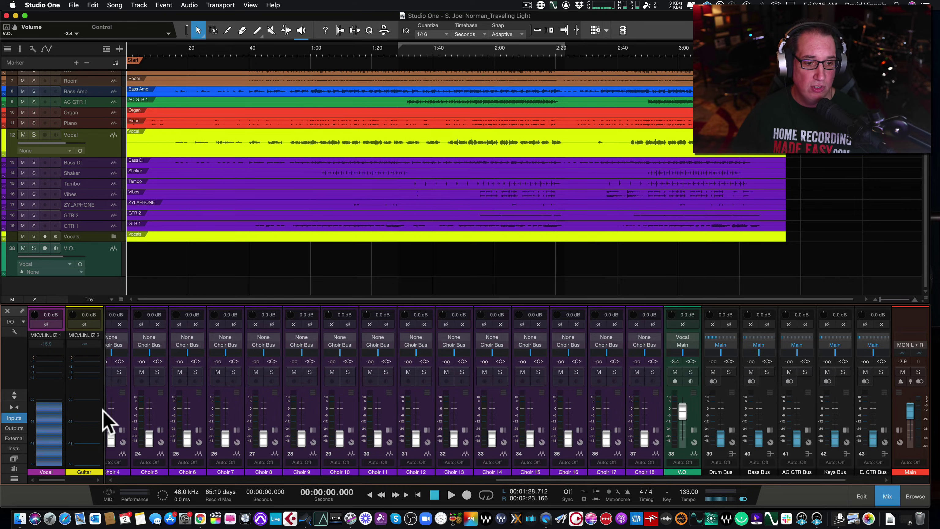
pyautogui.moveTo(106, 405); pyautogui.dragTo(182, 393)
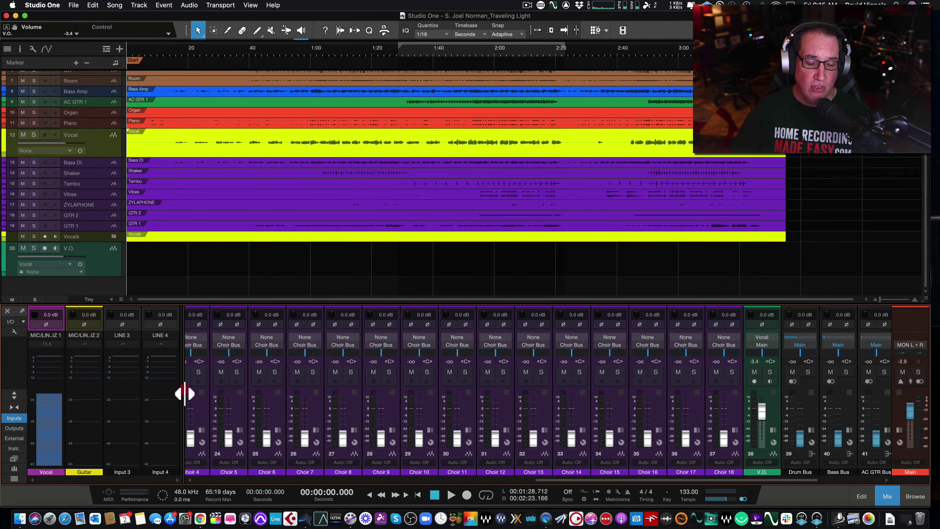
pyautogui.moveTo(71, 419)
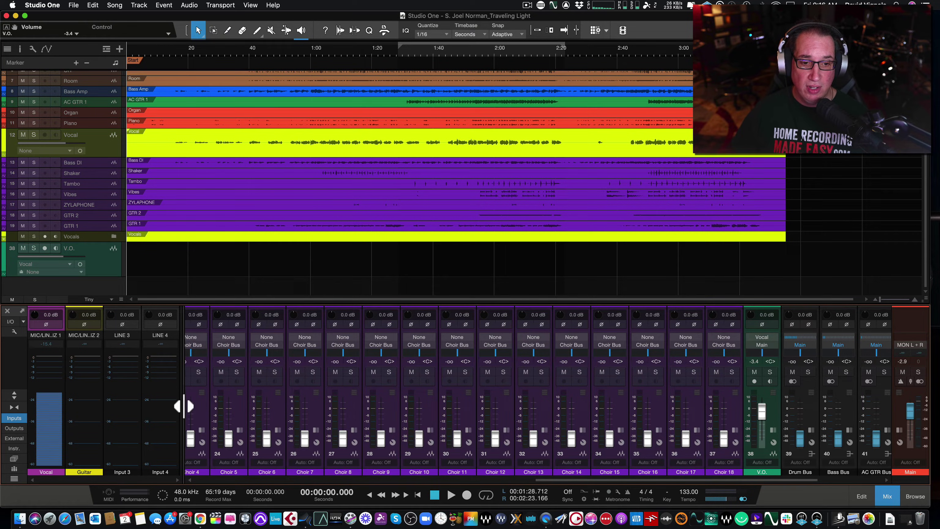
pyautogui.moveTo(182, 406); pyautogui.dragTo(126, 411)
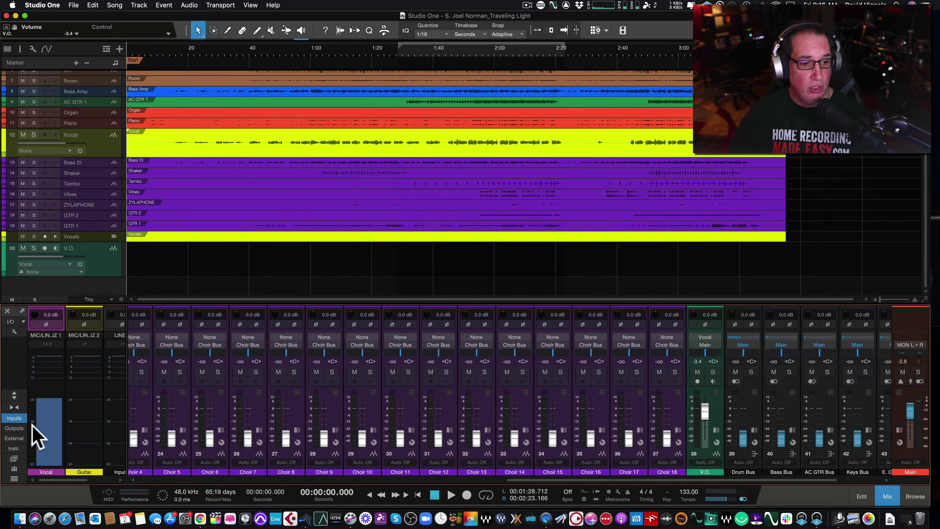
# - Show the output channels in the mixer and move them beside the Choir 18 channel
pyautogui.click(14, 428)
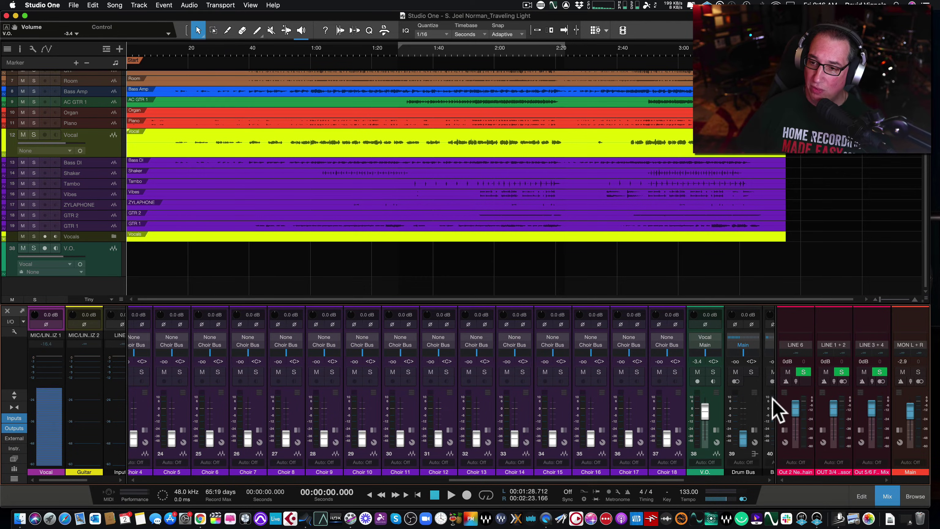
pyautogui.moveTo(776, 404); pyautogui.dragTo(685, 413)
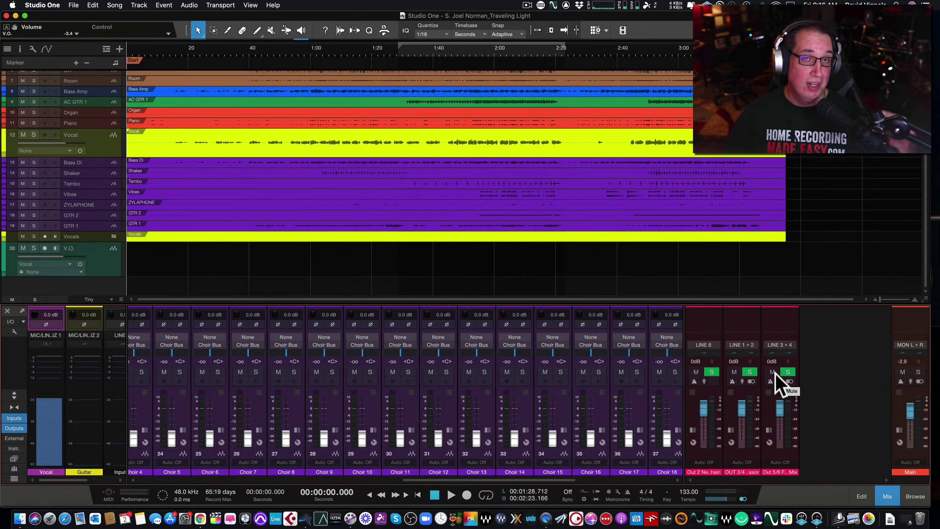
pyautogui.click(43, 5)
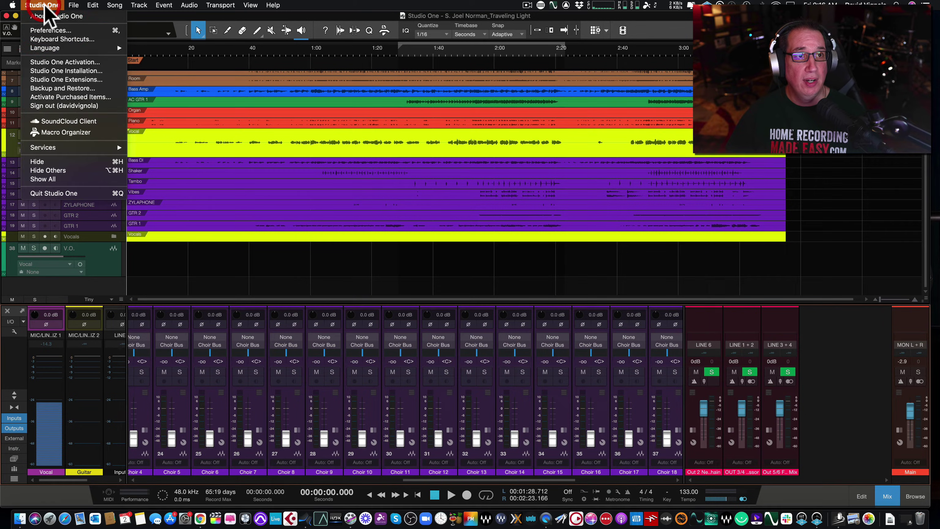
# - Open Song Setup's output list and select Out 2 Neve Chain, OUT 3/4 Successor and Out 5/6 Full Mix
pyautogui.click(55, 35)
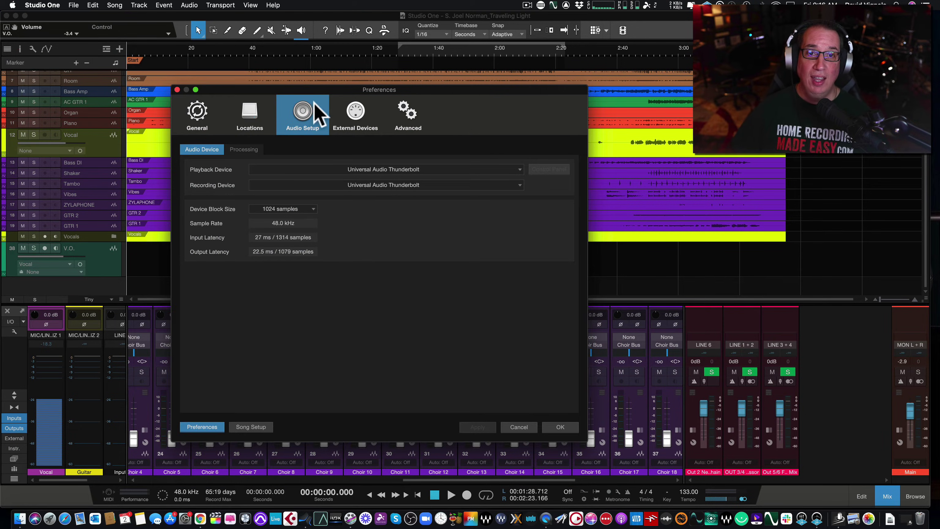
pyautogui.click(251, 427)
pyautogui.click(222, 150)
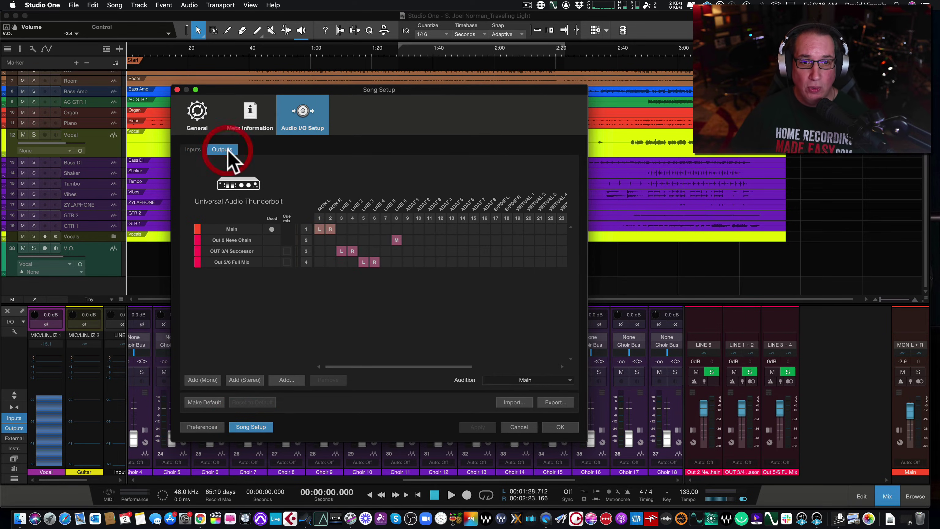
pyautogui.click(216, 240)
pyautogui.click(221, 251)
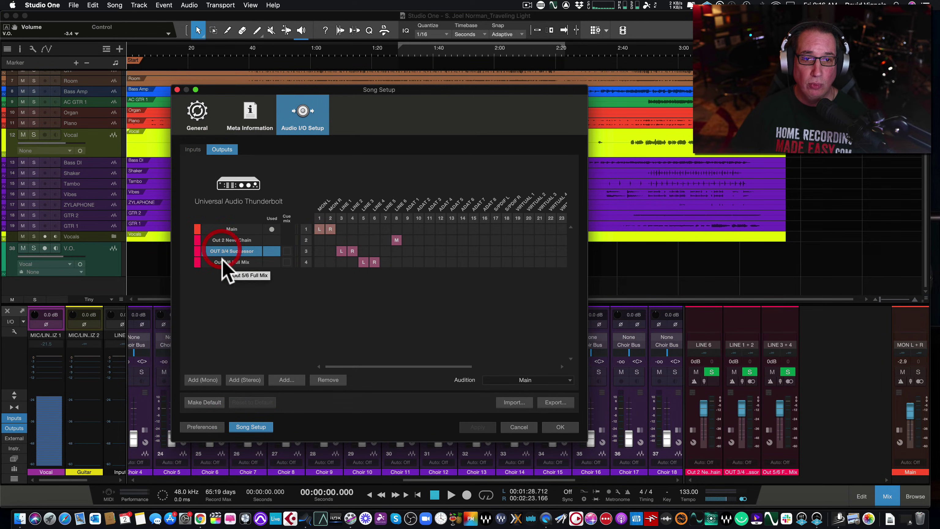
pyautogui.click(224, 262)
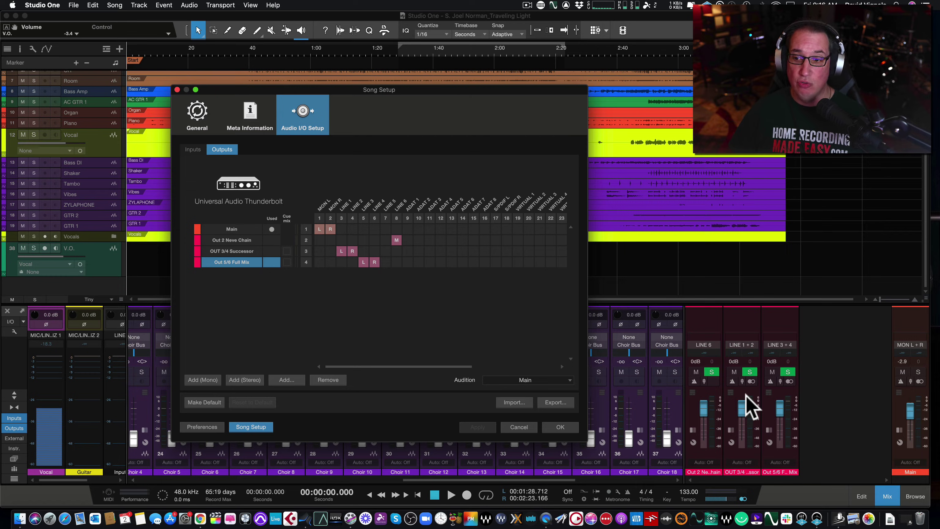
# - Colour Out 2 Neve Chain teal, OUT 3/4 Successor green, and Out 5/6 Full Mix purple, then apply
pyautogui.click(197, 240)
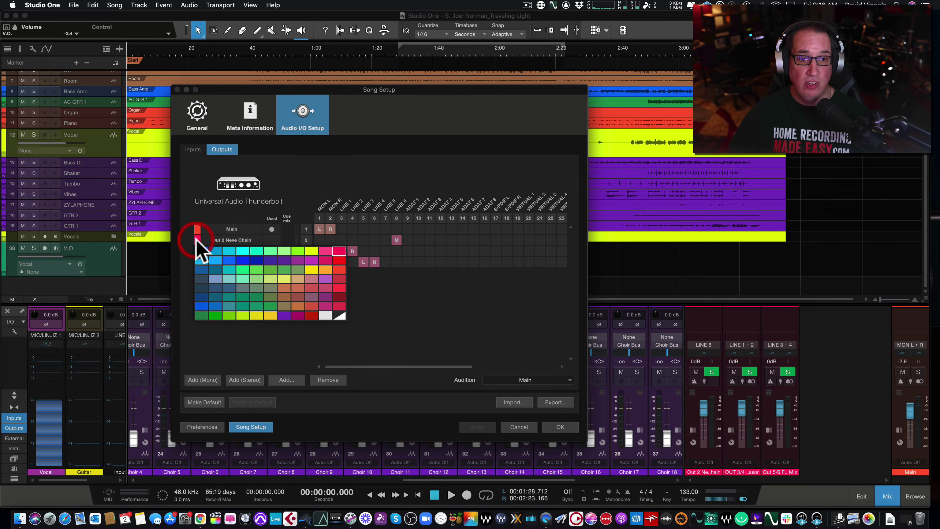
pyautogui.click(231, 277)
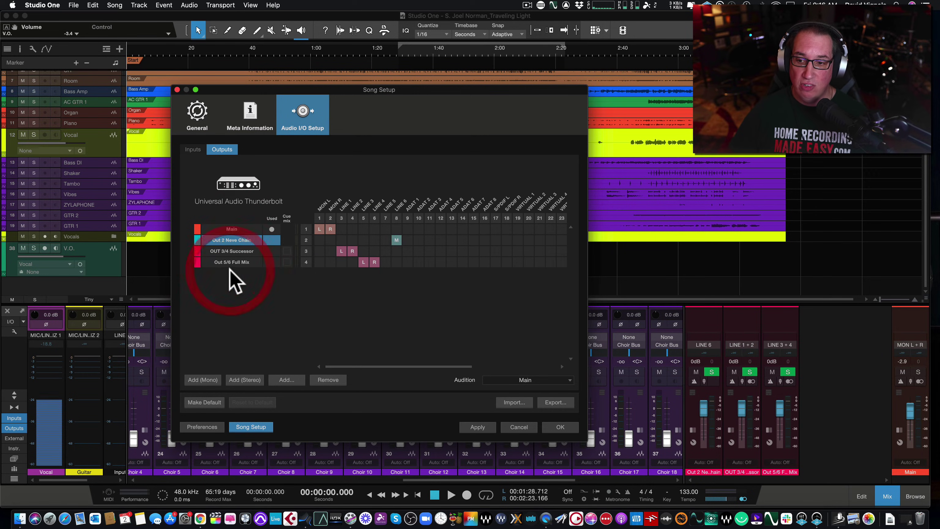
pyautogui.click(197, 251)
pyautogui.click(261, 285)
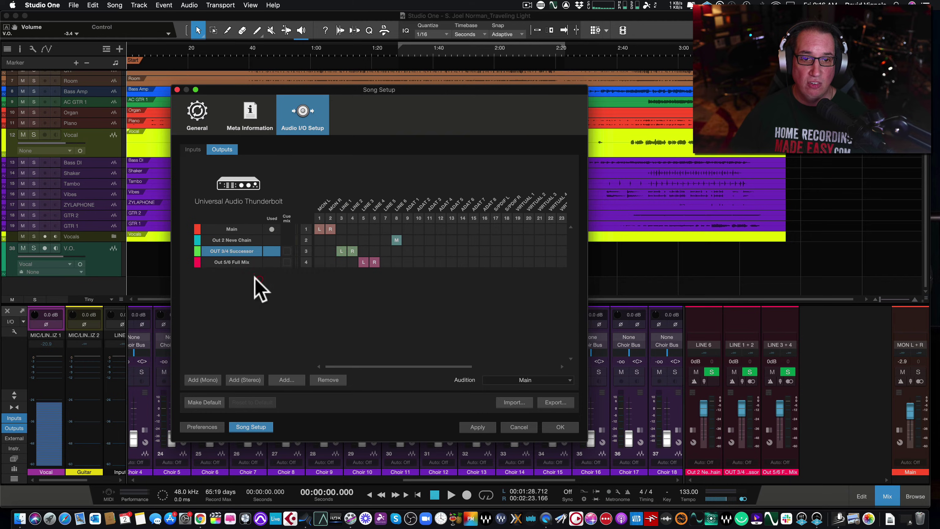
pyautogui.click(197, 264)
pyautogui.click(289, 338)
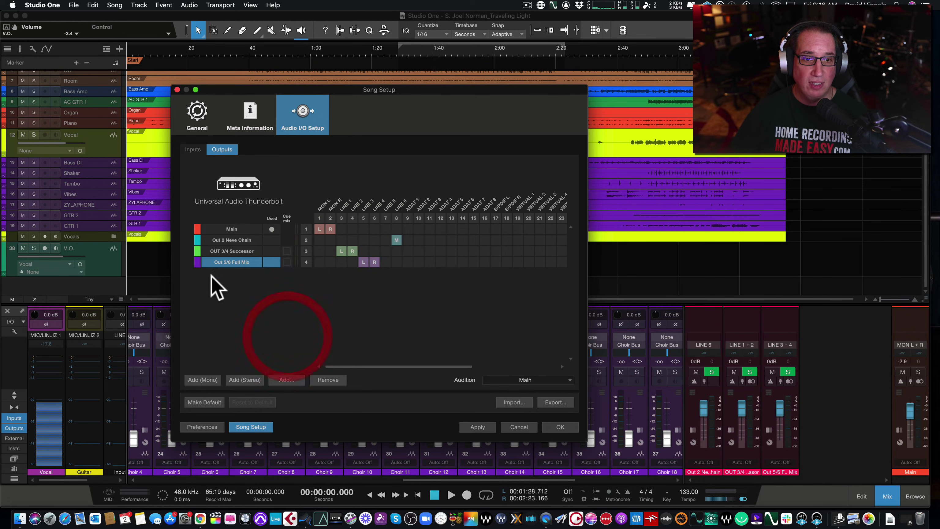
pyautogui.click(478, 427)
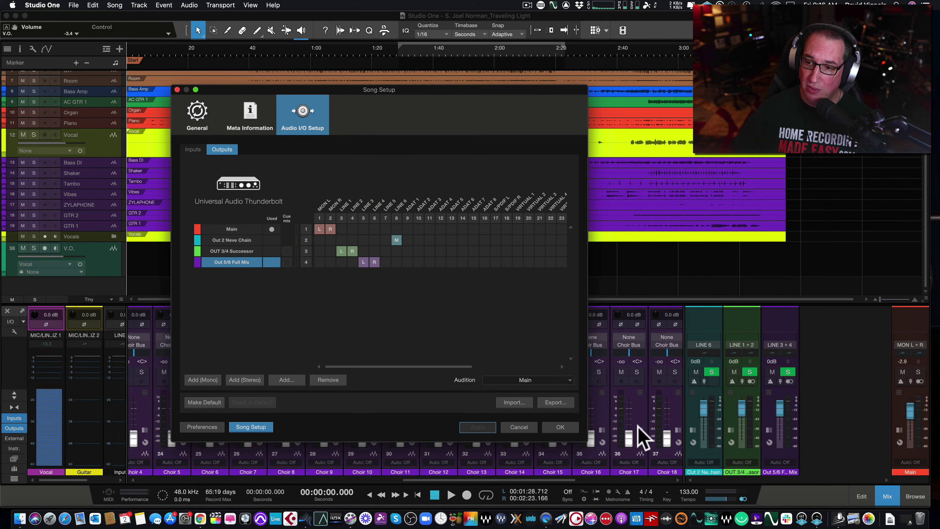
pyautogui.click(559, 428)
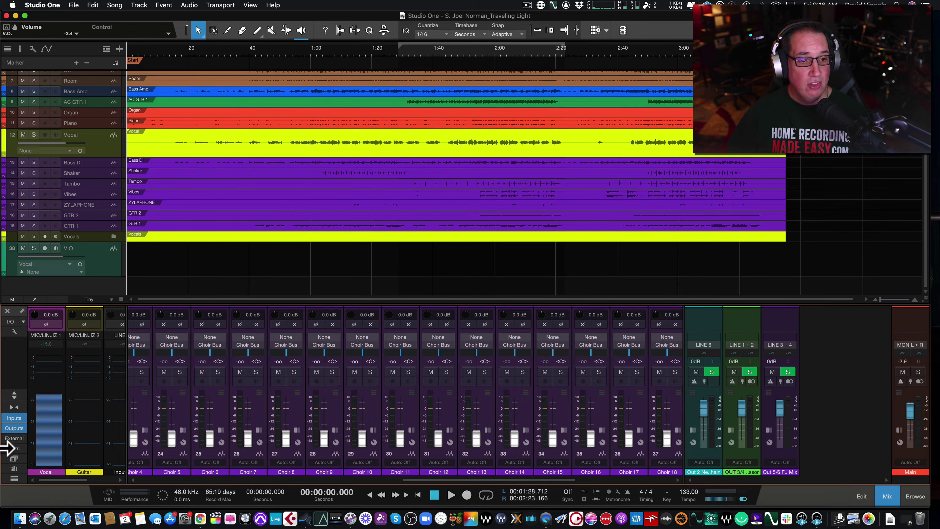
# - Toggle output and input channel visibility repeatedly, ending with the outputs hidden and the inputs shown
pyautogui.click(14, 428)
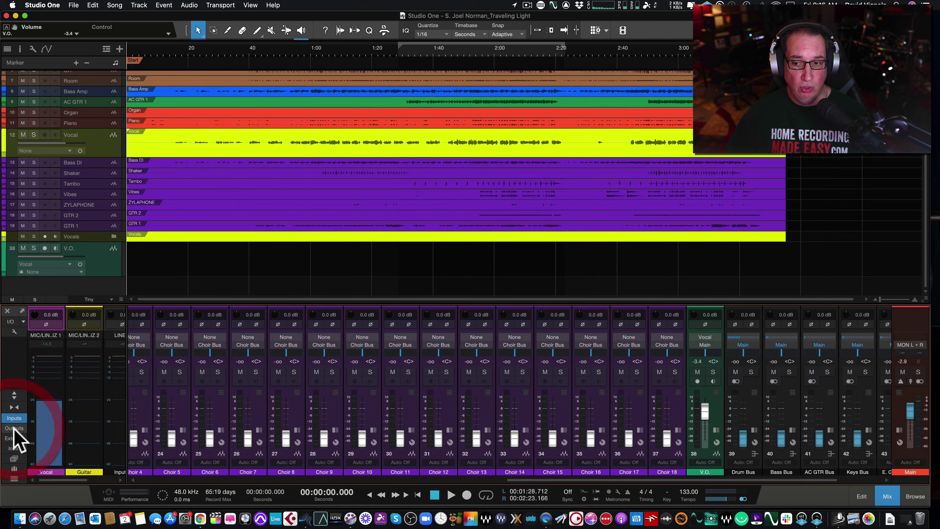
pyautogui.click(14, 428)
pyautogui.click(14, 428)
pyautogui.click(14, 428)
pyautogui.click(14, 428)
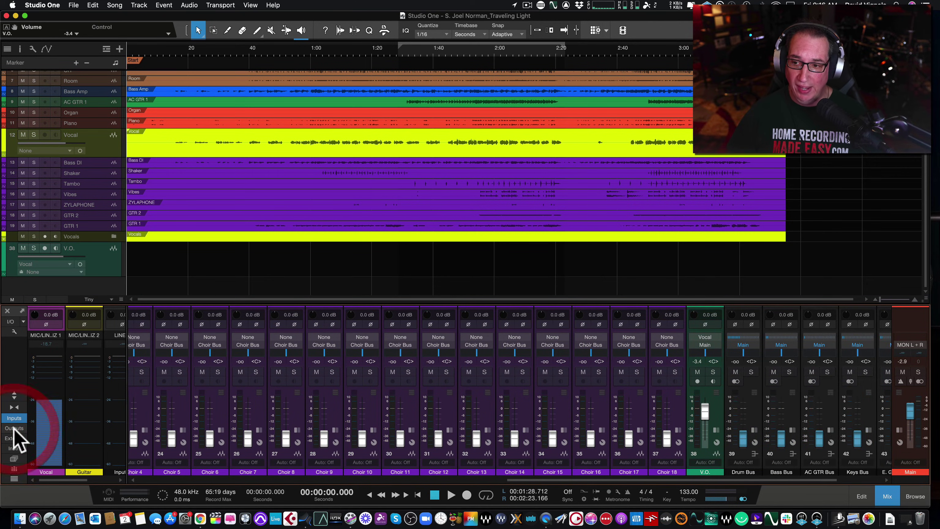
pyautogui.click(14, 428)
pyautogui.click(14, 428)
pyautogui.click(14, 428)
pyautogui.click(14, 428)
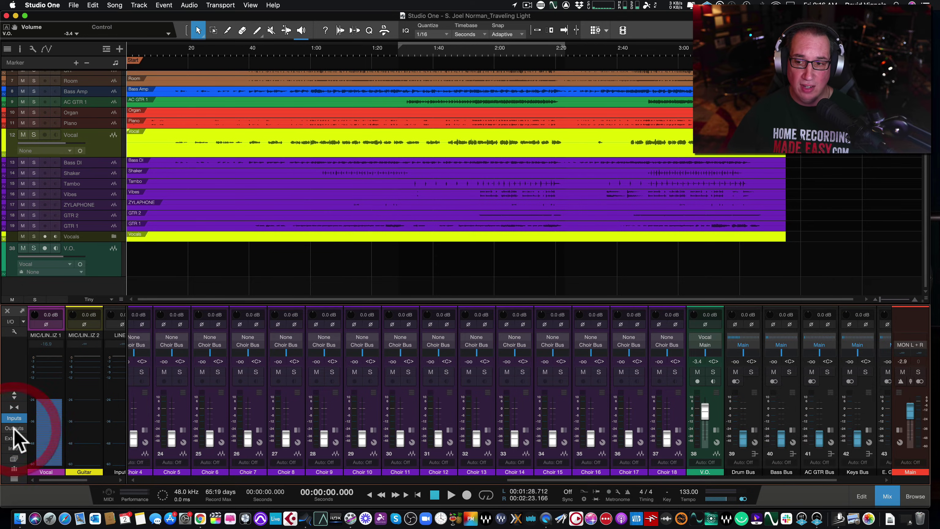
pyautogui.click(14, 428)
pyautogui.click(14, 428)
pyautogui.click(14, 428)
pyautogui.click(14, 428)
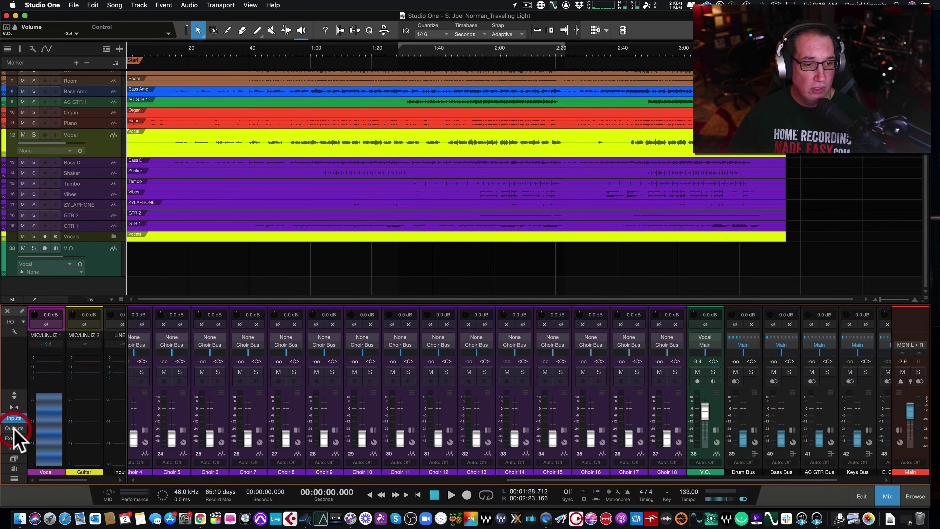
pyautogui.click(14, 419)
pyautogui.click(14, 419)
pyautogui.click(14, 418)
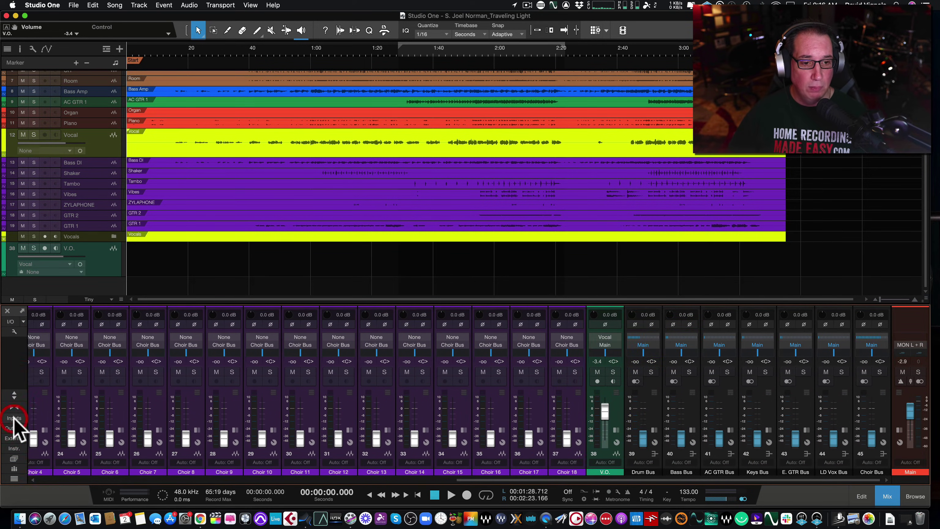
pyautogui.click(14, 419)
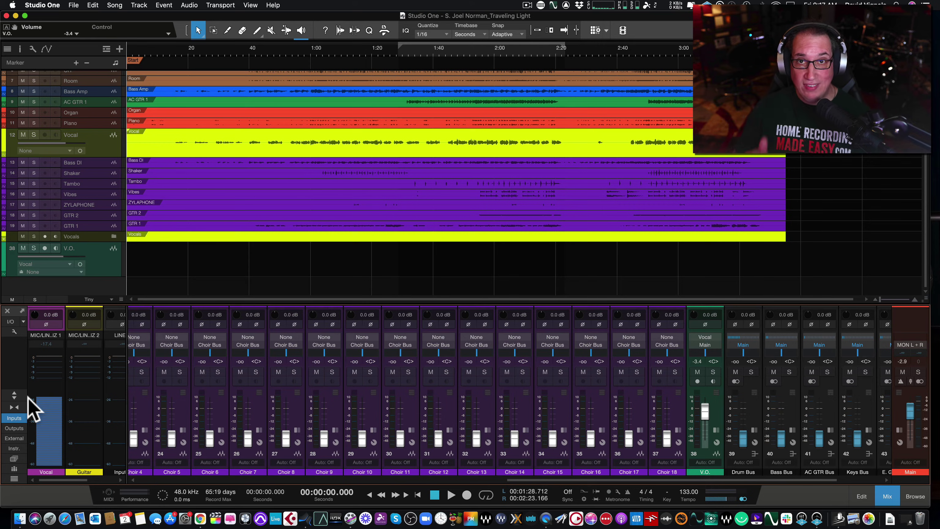
pyautogui.click(15, 428)
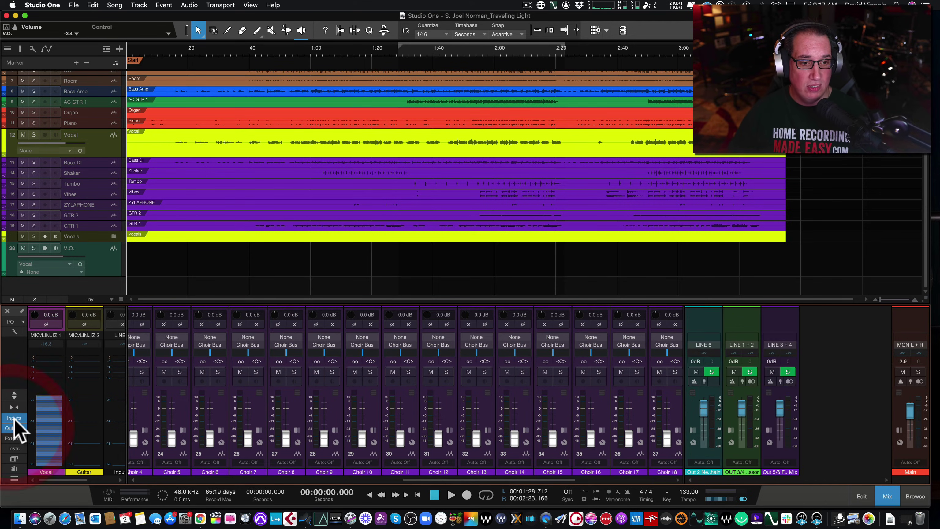
pyautogui.click(15, 428)
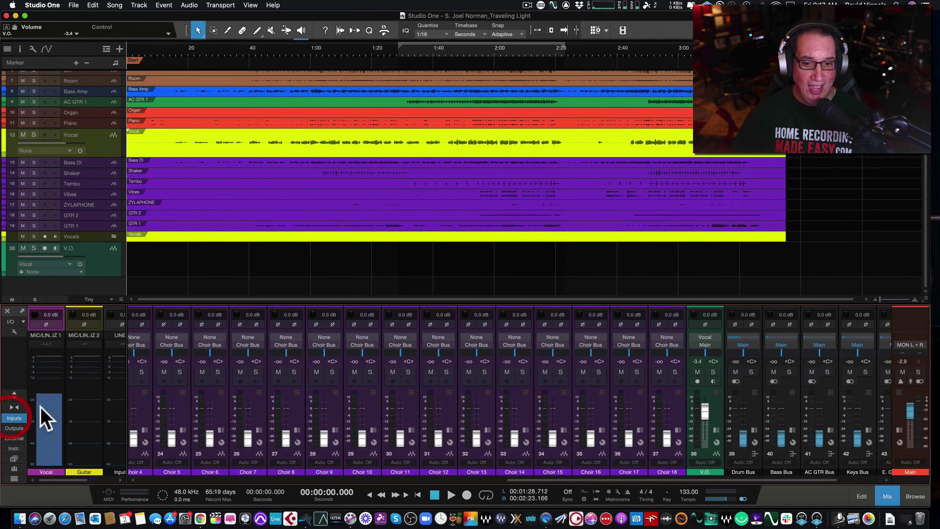
# - Select the V.O. channel, arm it for recording, then disarm it
pyautogui.click(719, 400)
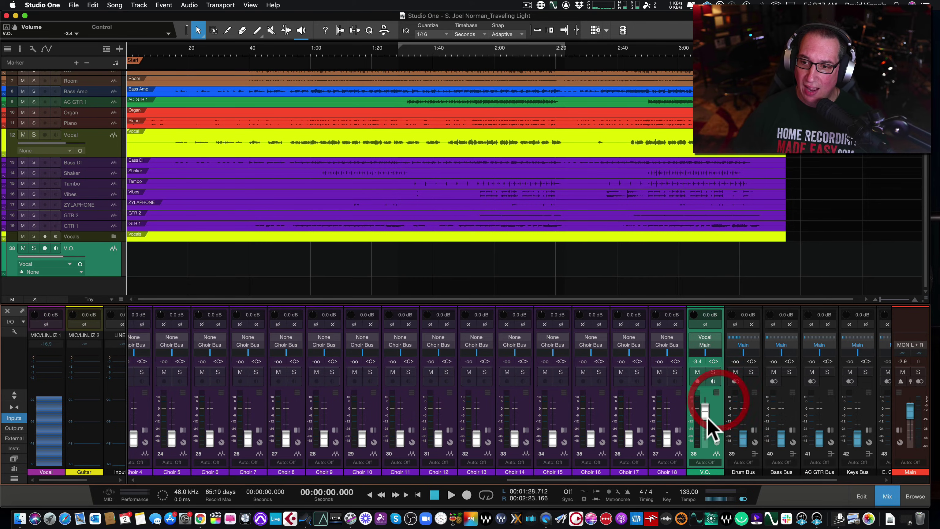
pyautogui.click(697, 381)
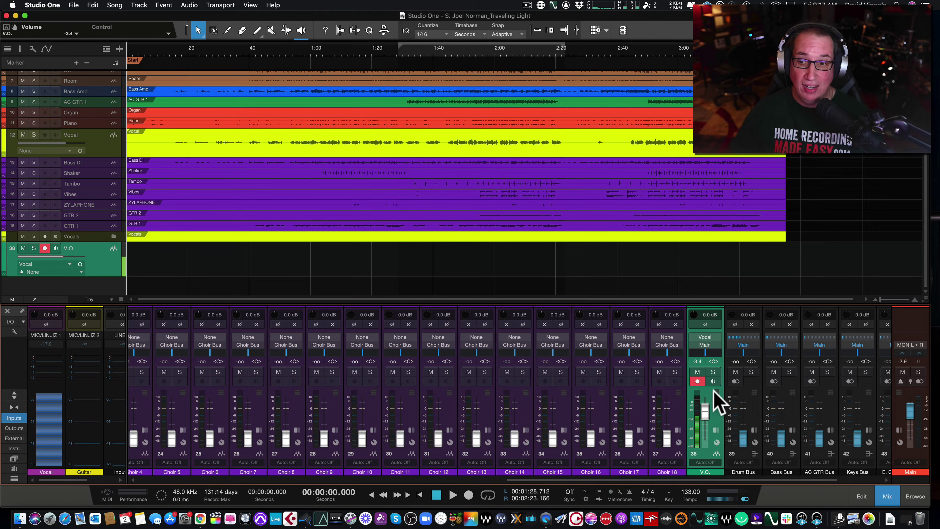
pyautogui.click(696, 382)
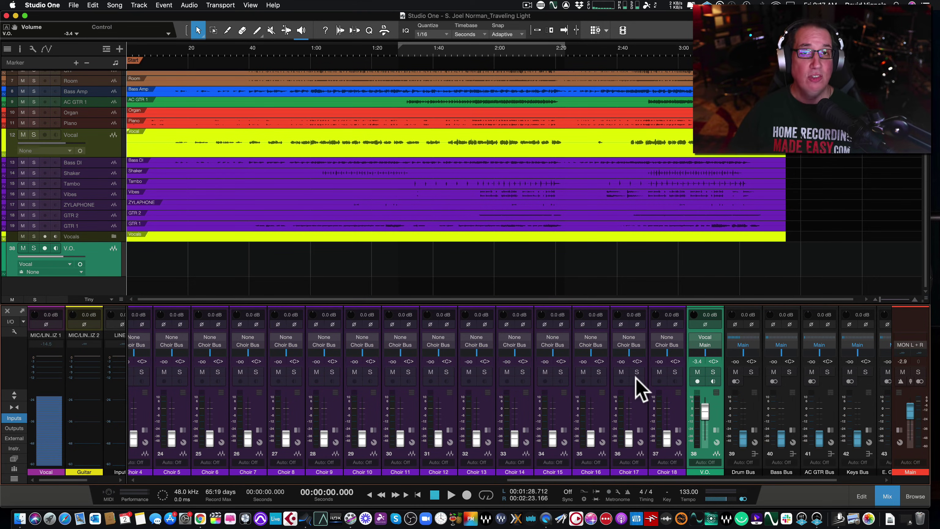